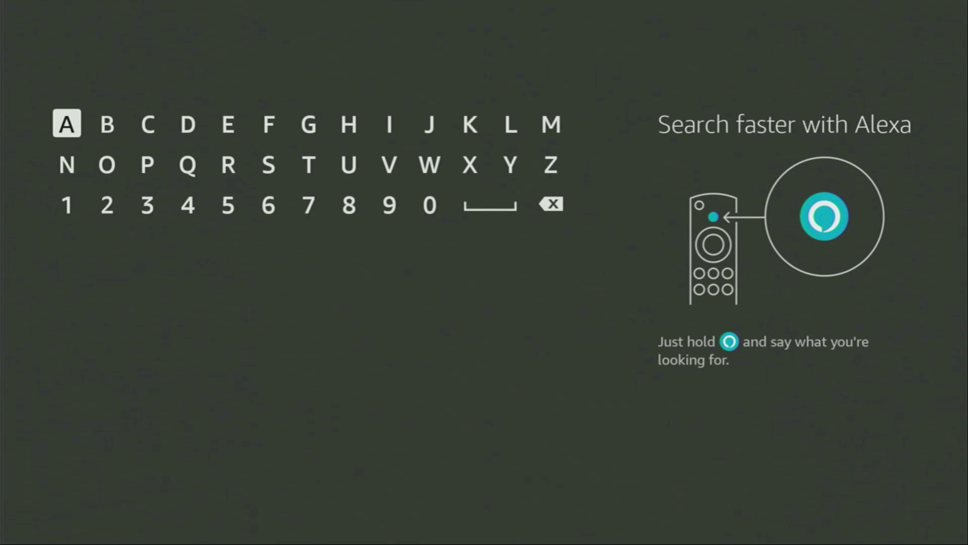
Step: Enter "Do" as the search text on the Fire TV search screen
key(Right)
key(Right)
key(Right)
key(Return)
key(Down)
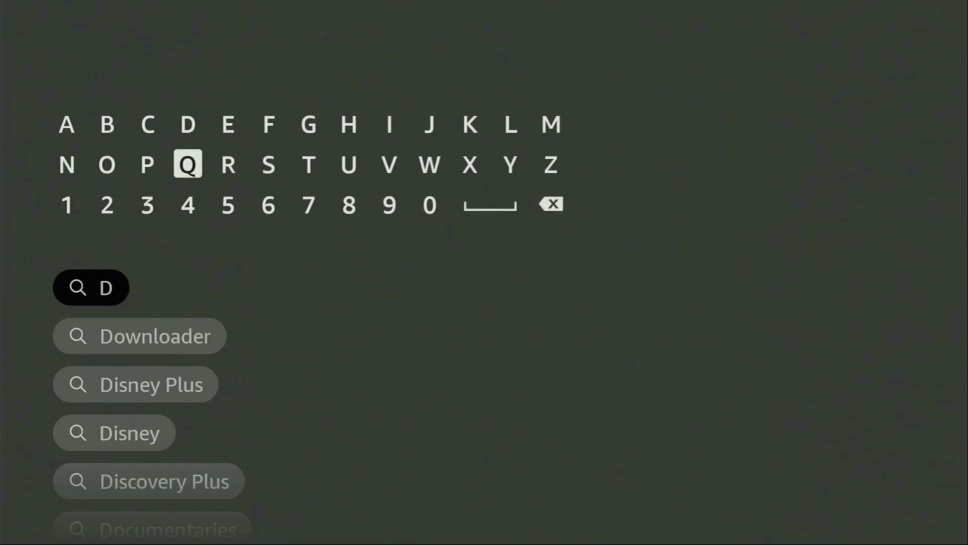
key(Left)
key(Left)
key(Return)
Step: Run the suggested Downloader search and open the Downloader app from the Apps and games results
key(Down)
key(Down)
key(Down)
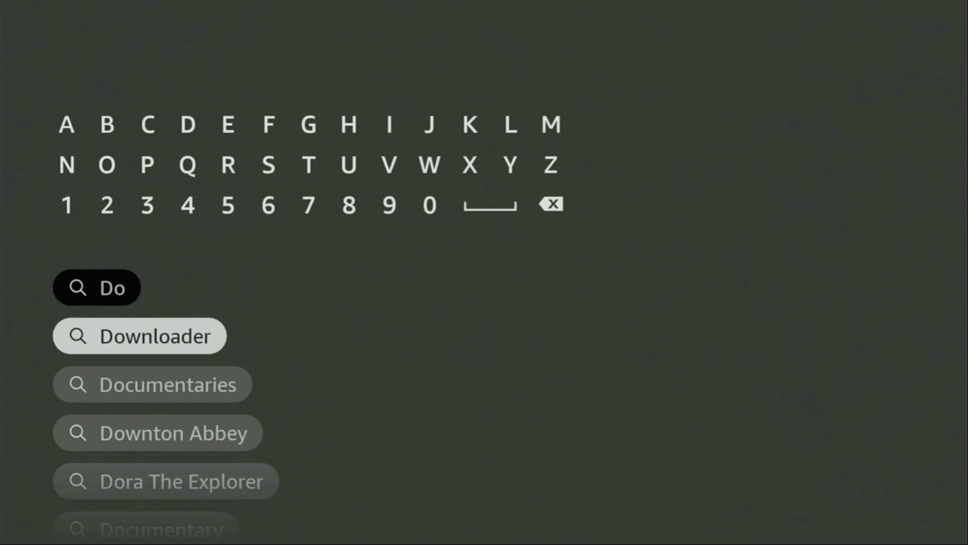
key(Return)
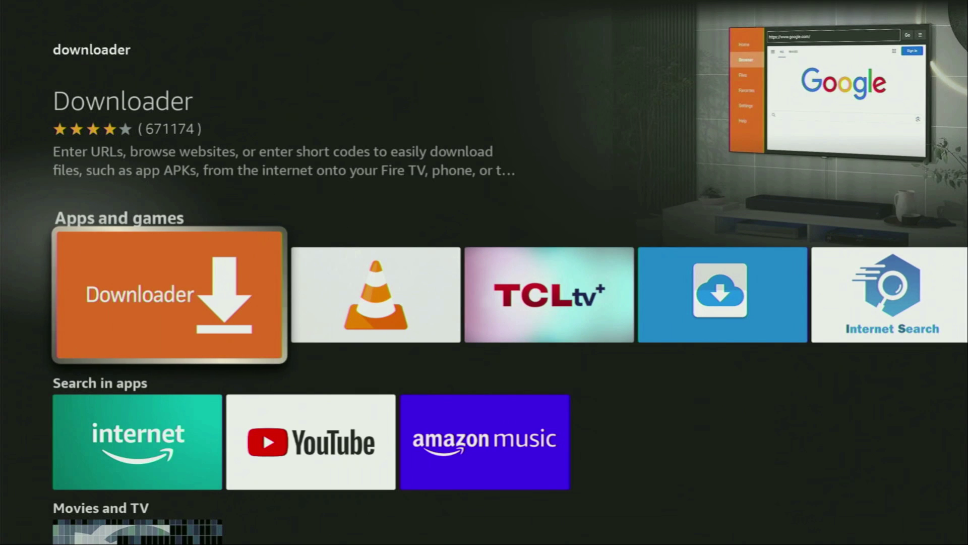
key(Return)
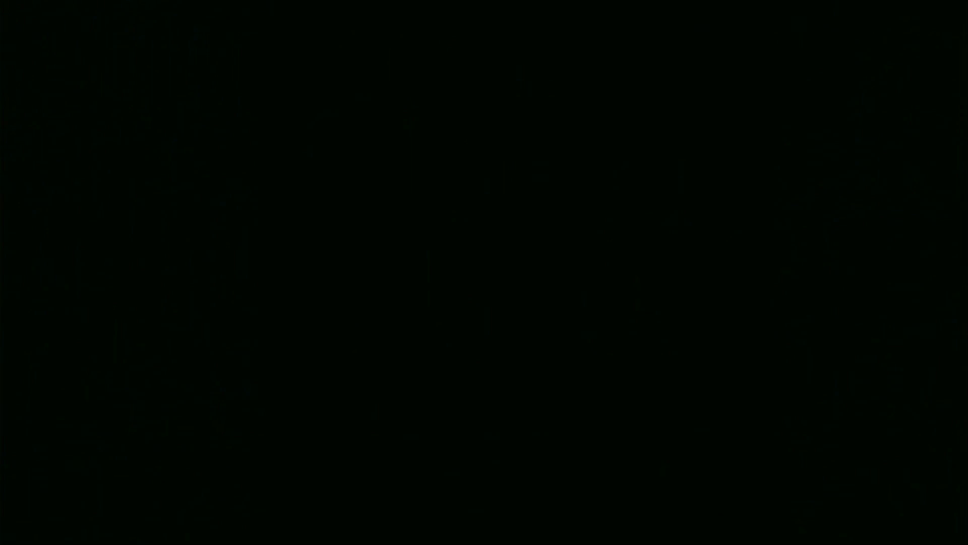
Step: Go to the Fire TV settings from the home screen and open My Fire TV
key(Right)
key(Right)
key(Right)
key(Right)
key(Right)
key(Right)
key(Right)
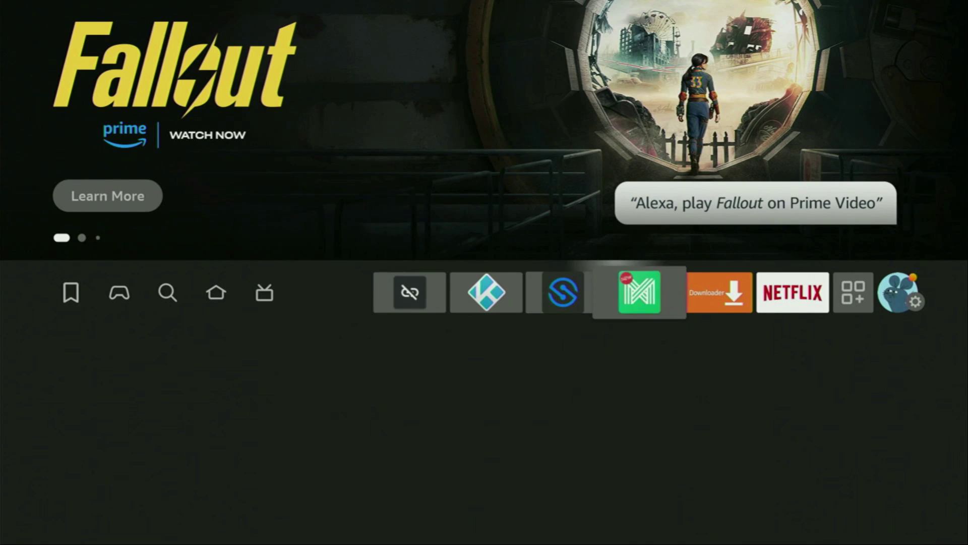
key(Right)
key(Right)
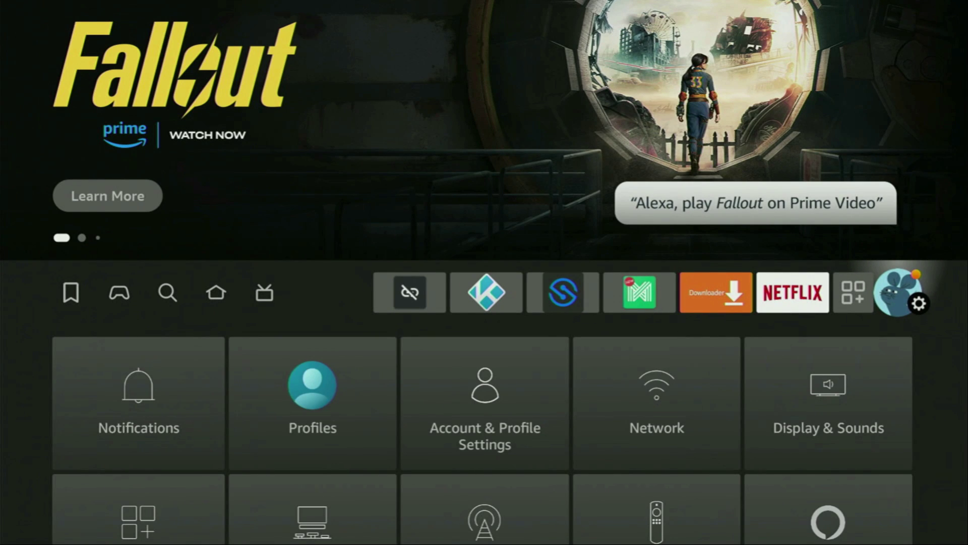
key(Down)
key(Down)
key(Down)
key(Right)
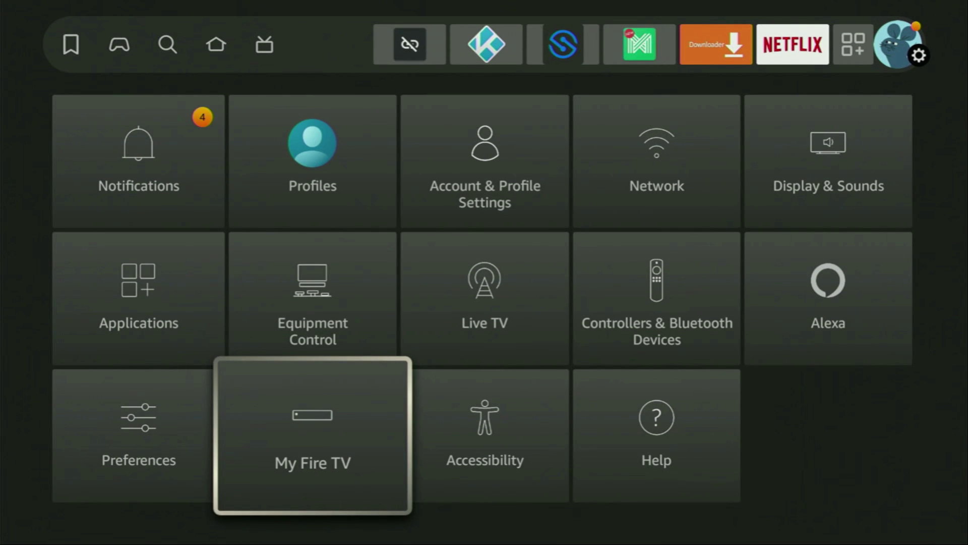
key(Return)
Step: Open the About section and activate the Fire TV Stick 4K Max entry repeatedly to unlock the developer options
key(Down)
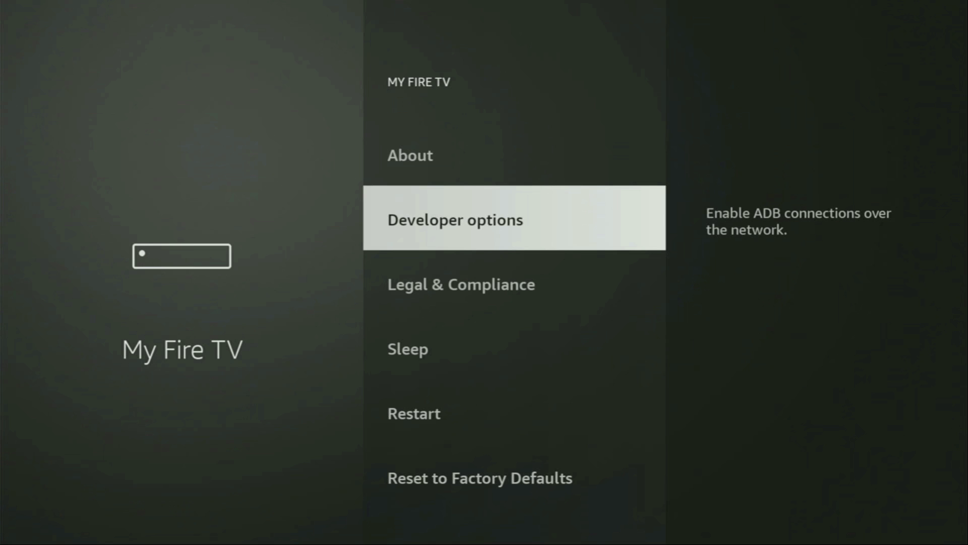
key(Up)
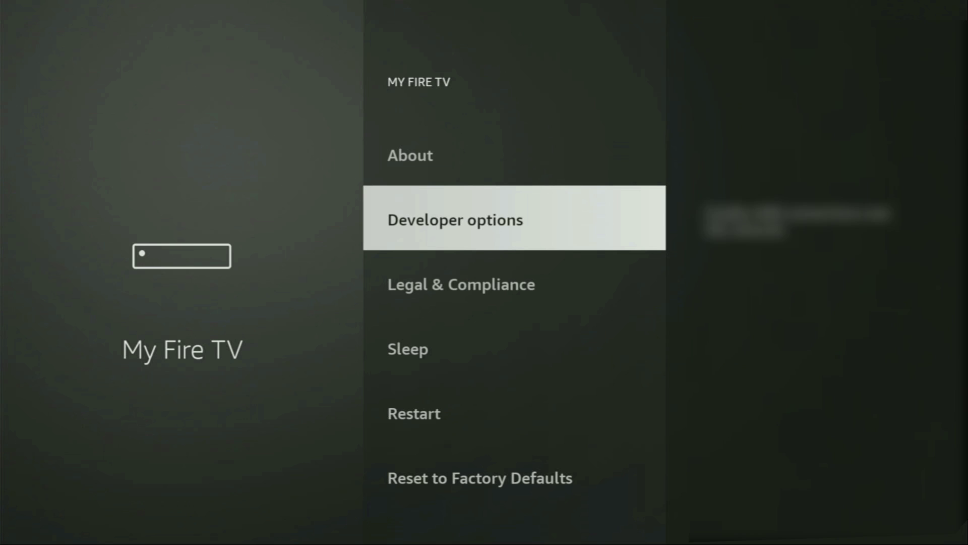
key(Return)
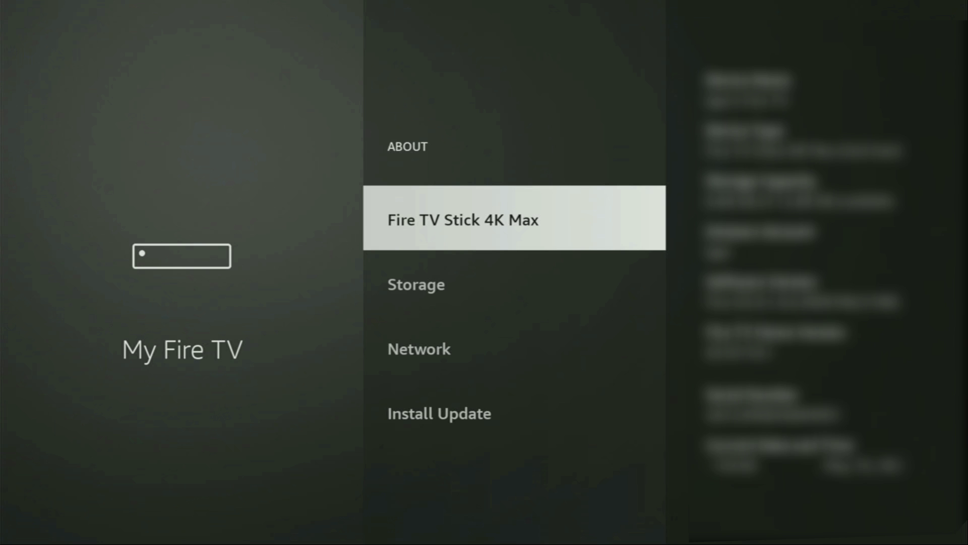
key(Return)
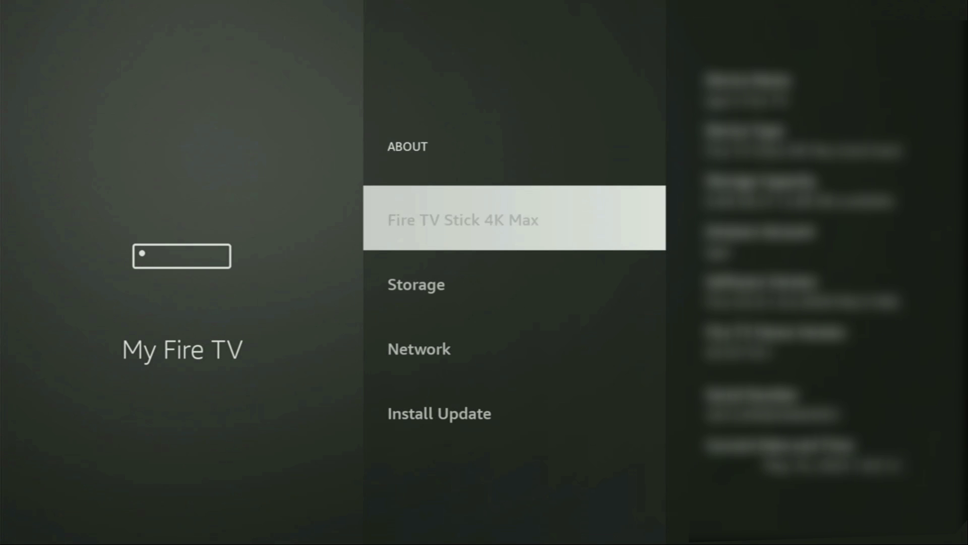
key(Return)
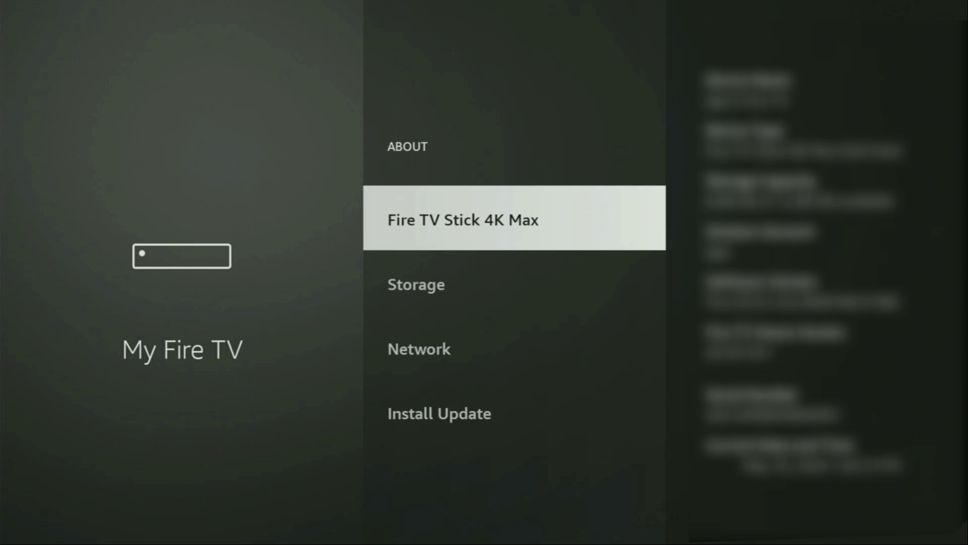
Step: Return to My Fire TV and open the Install unknown apps list within Developer options
key(Escape)
key(Down)
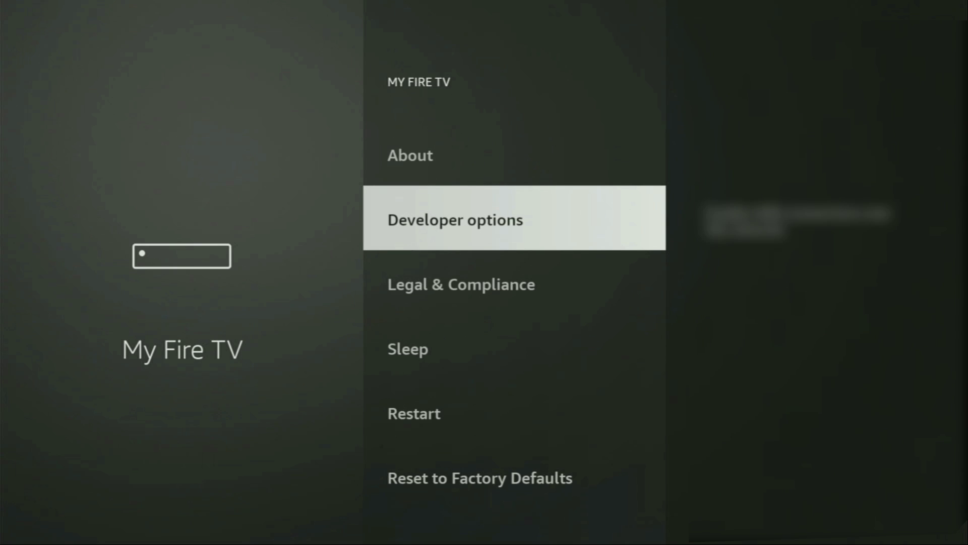
key(Return)
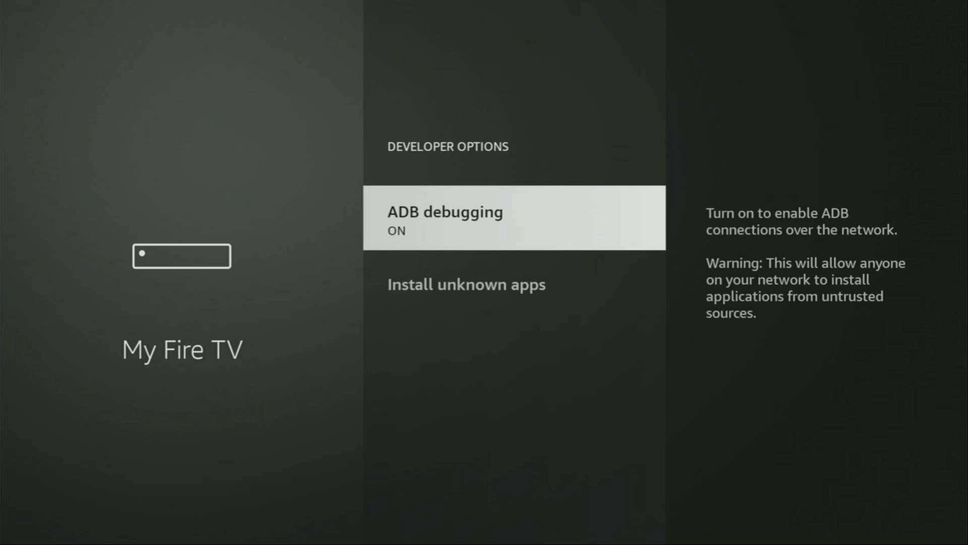
key(Down)
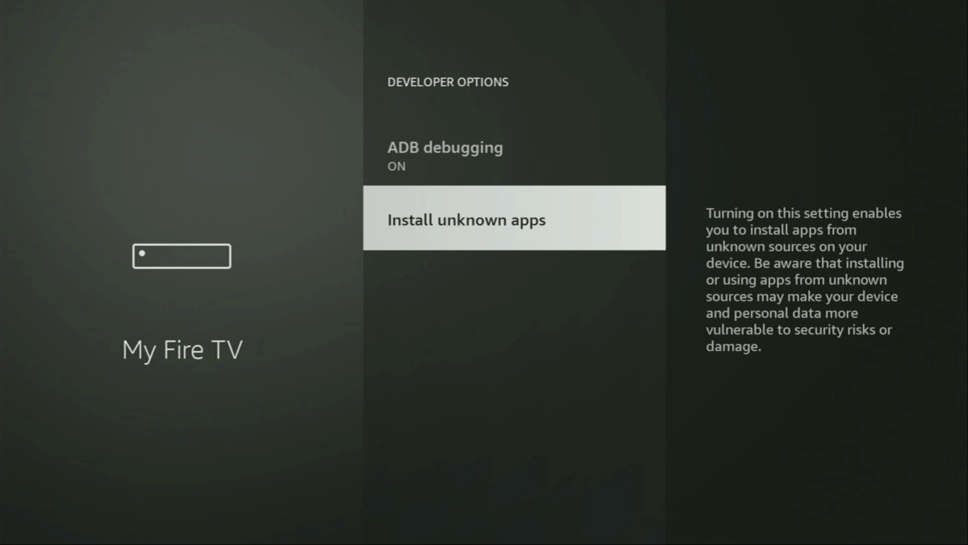
key(Return)
Step: Toggle Downloader's permission to install unknown apps off and back on
key(Down)
key(Down)
key(Down)
key(Down)
key(Down)
key(Down)
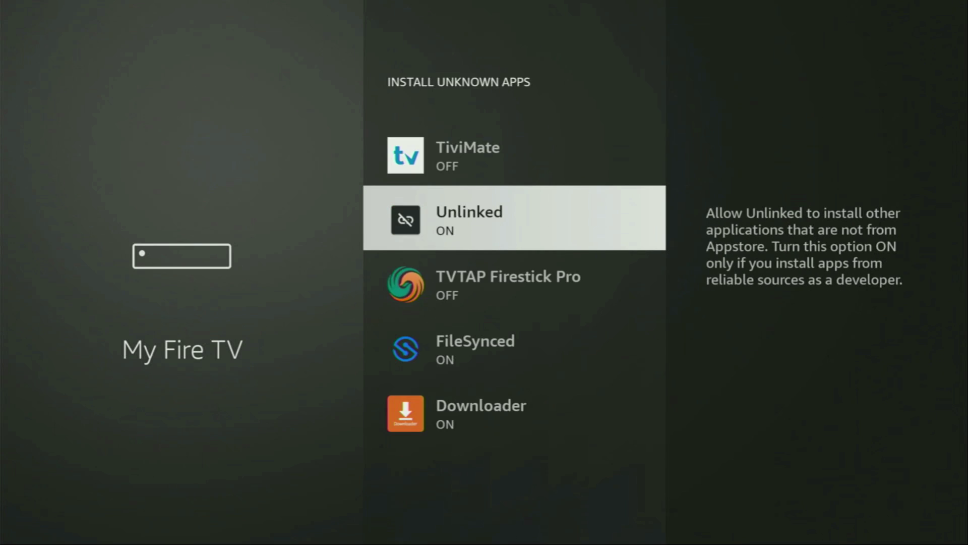
key(Return)
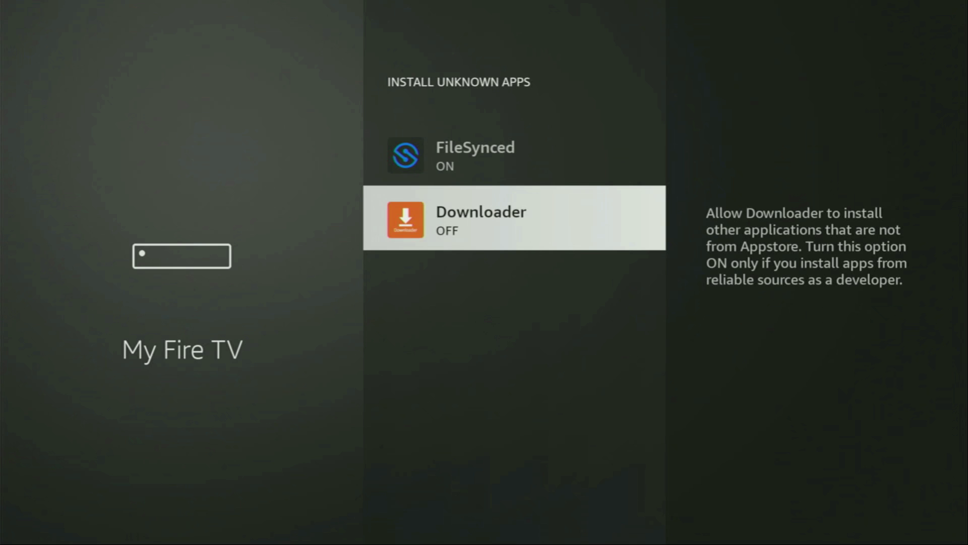
key(Return)
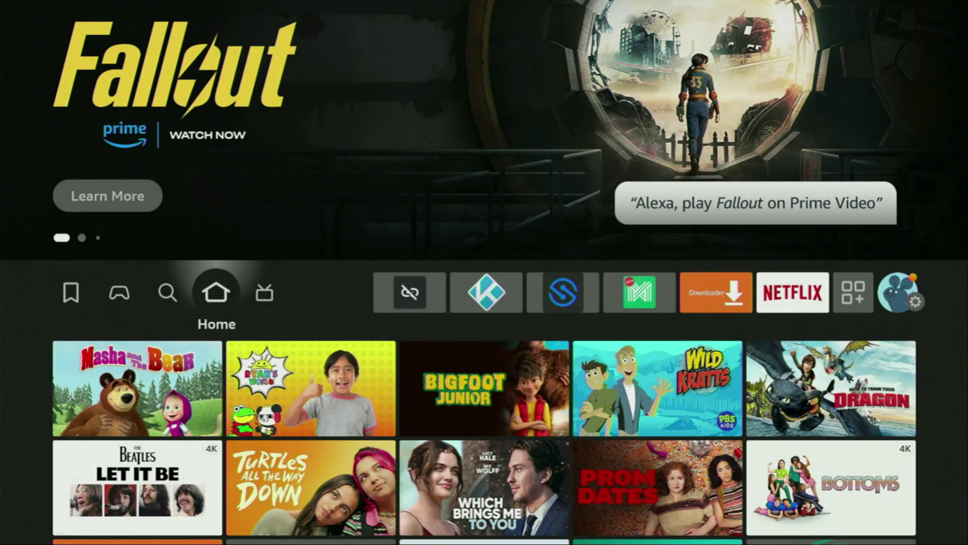
Step: Open the full Your Apps & Channels list from the home screen
key(Right)
key(Right)
key(Right)
key(Right)
key(Right)
key(Right)
key(Right)
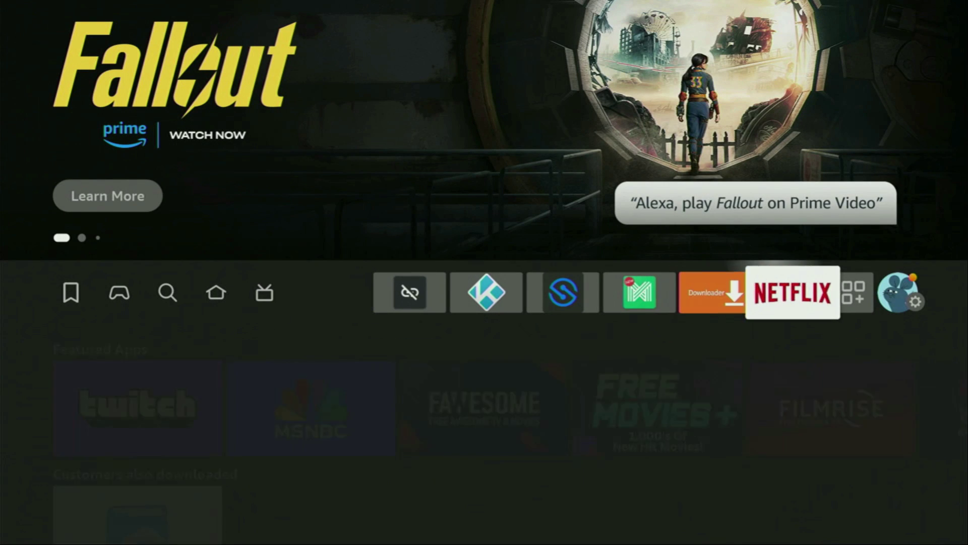
key(Right)
key(Return)
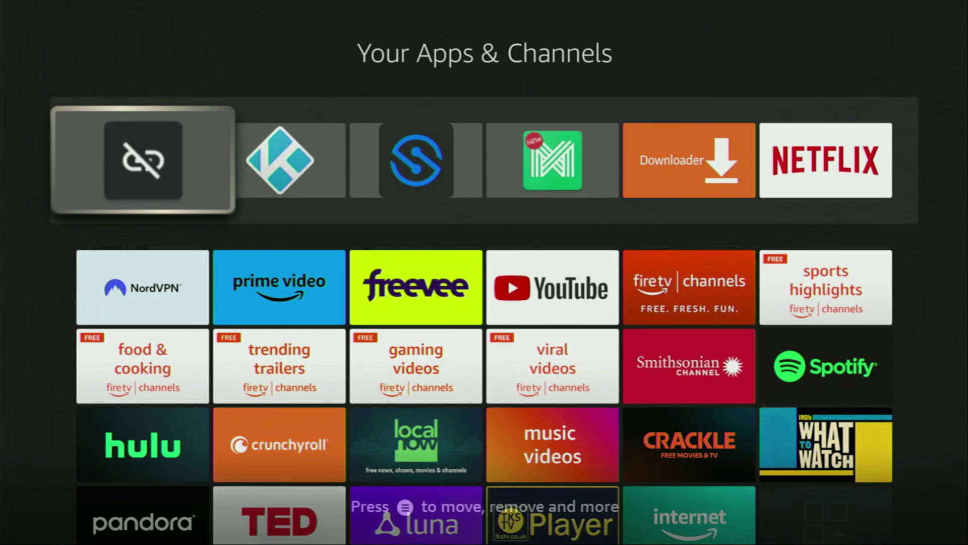
Step: Launch NordVPN from the installed apps
key(Right)
key(Right)
key(Right)
key(Right)
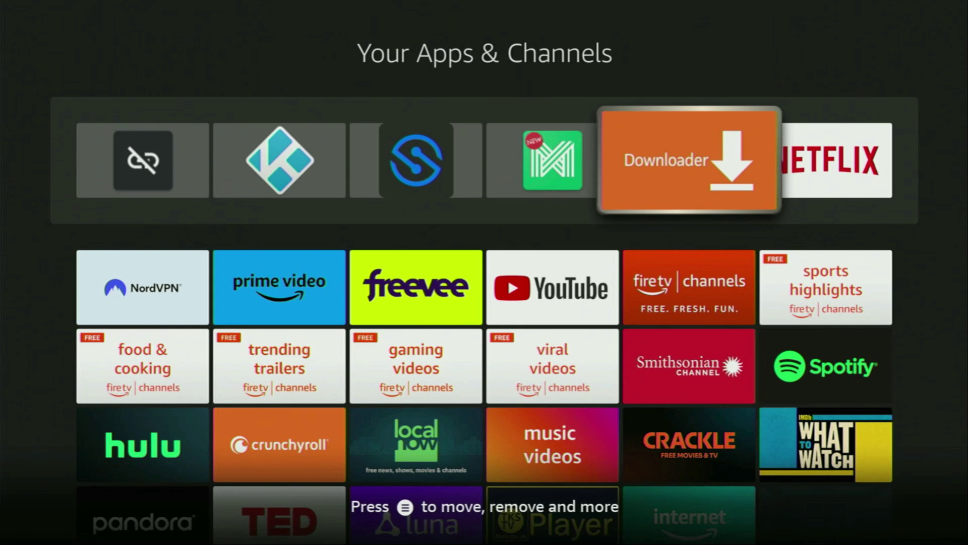
key(Down)
key(Left)
key(Left)
key(Left)
key(Left)
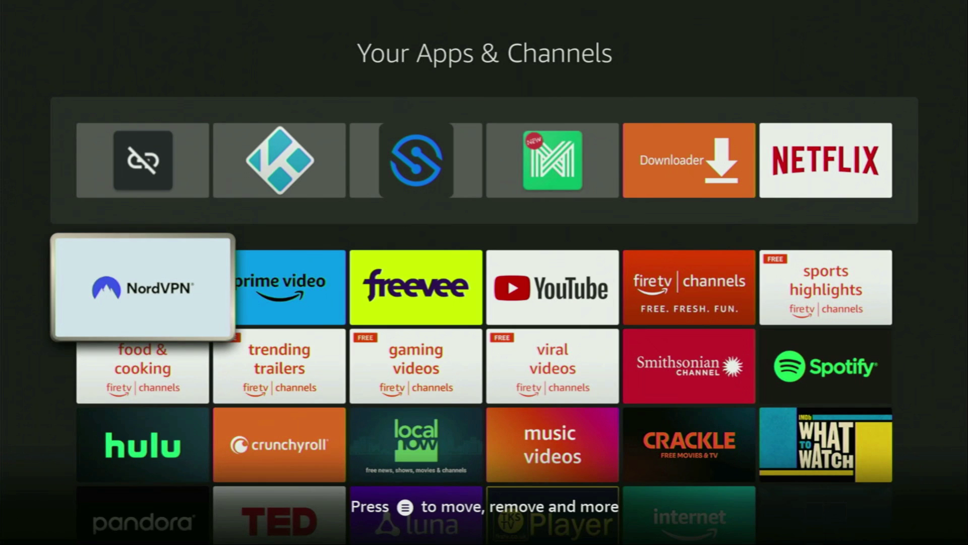
key(Return)
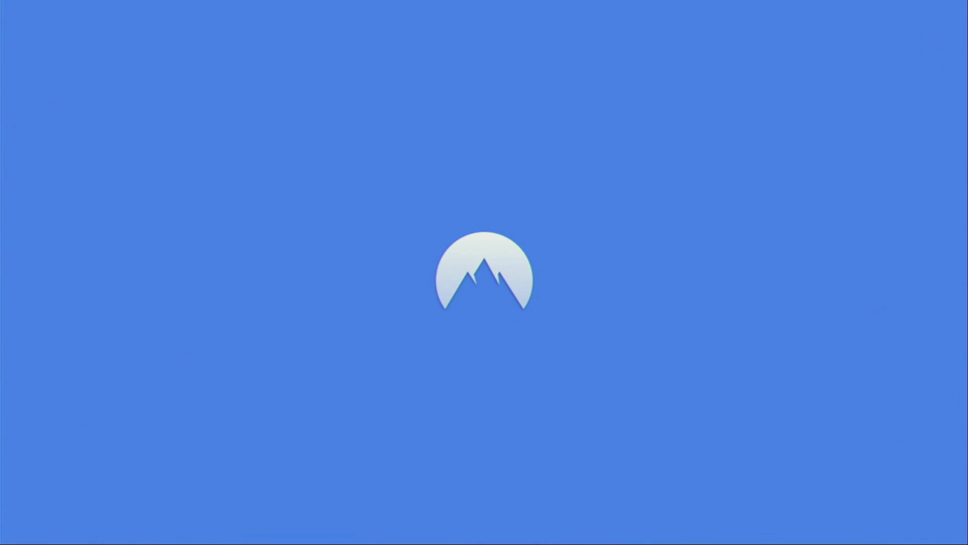
Step: Connect the VPN to Cyprus from the All Countries list
key(Down)
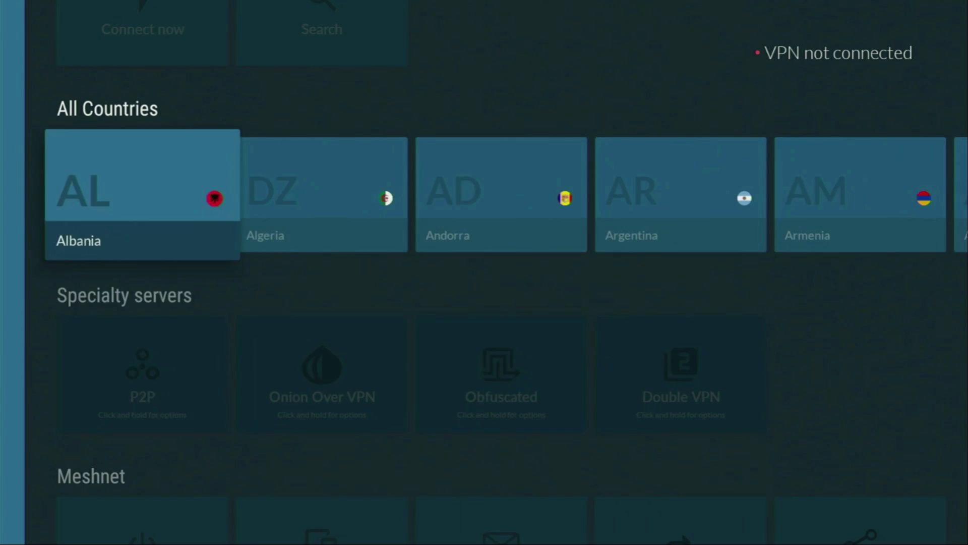
key(Right)
key(Right)
key(Right)
key(Right)
key(Right)
key(Right)
key(Right)
key(Right)
key(Right)
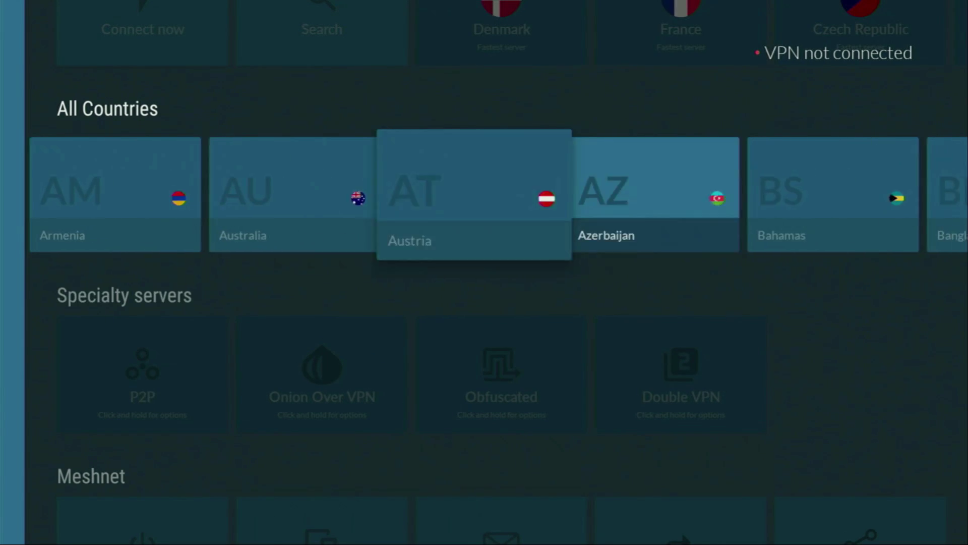
key(Right)
key(Right)
key(Right)
key(Right)
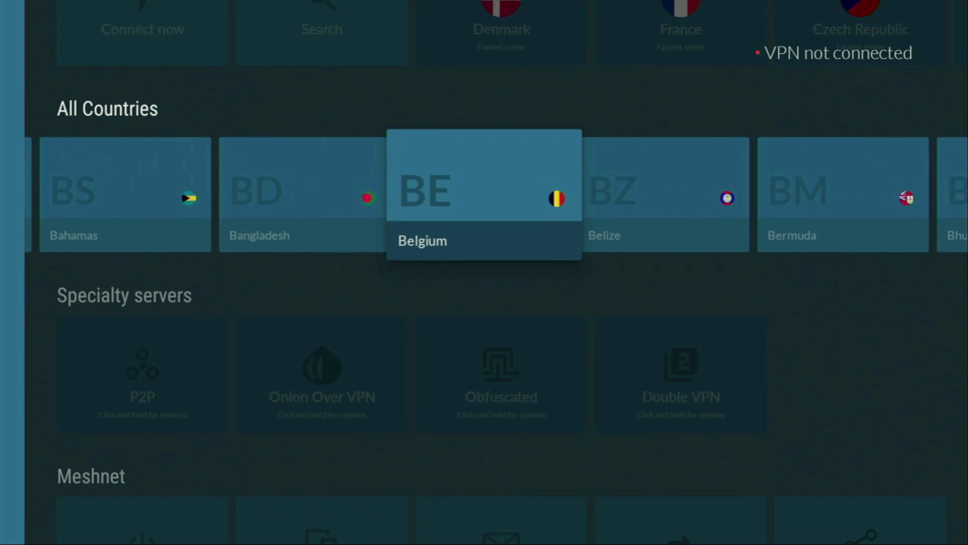
key(Right)
key(Right)
key(Right)
key(Right)
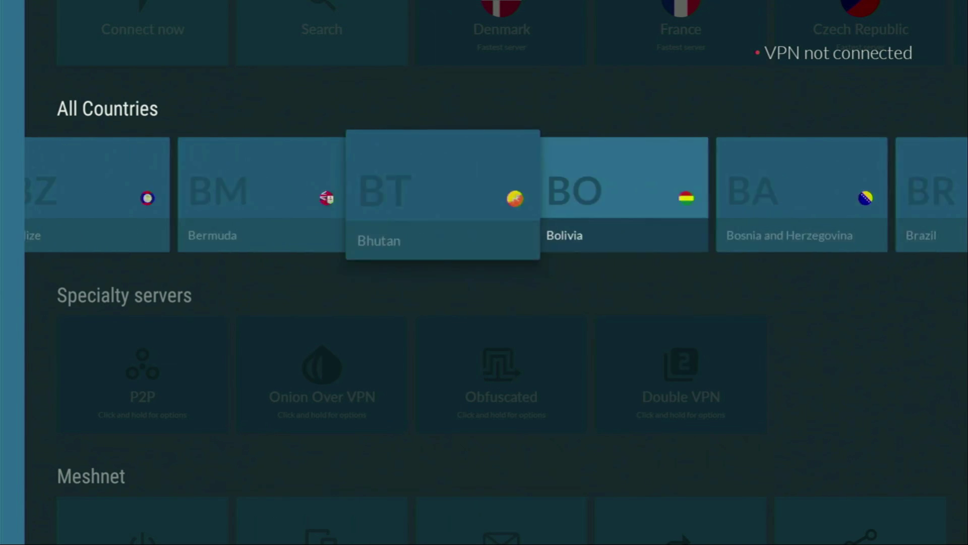
key(Right)
key(Right)
key(Right)
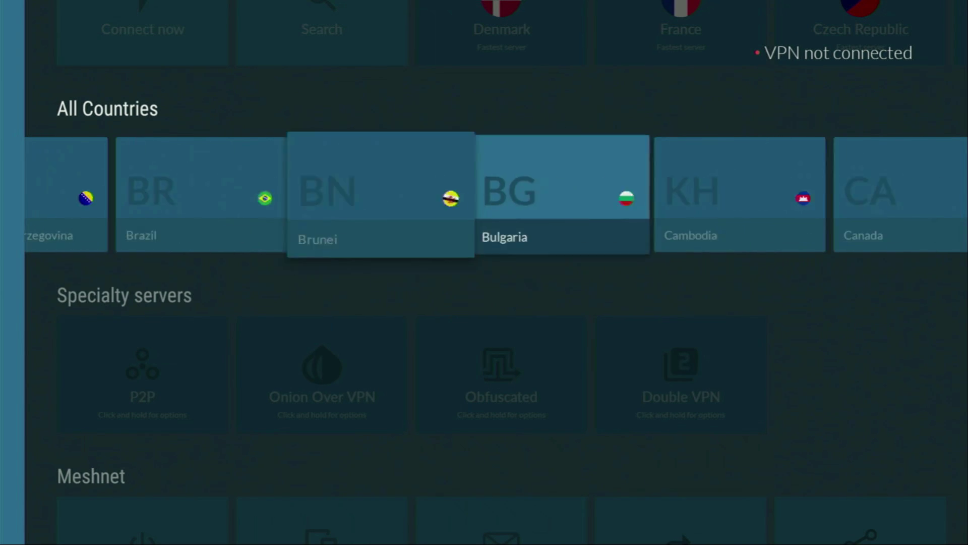
key(Right)
key(Right)
key(Right)
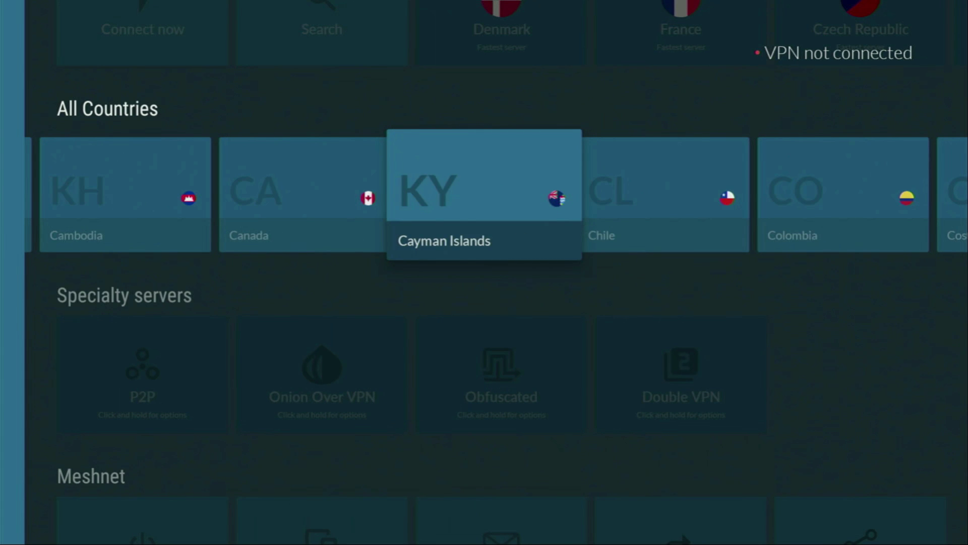
key(Right)
key(Right)
key(Right)
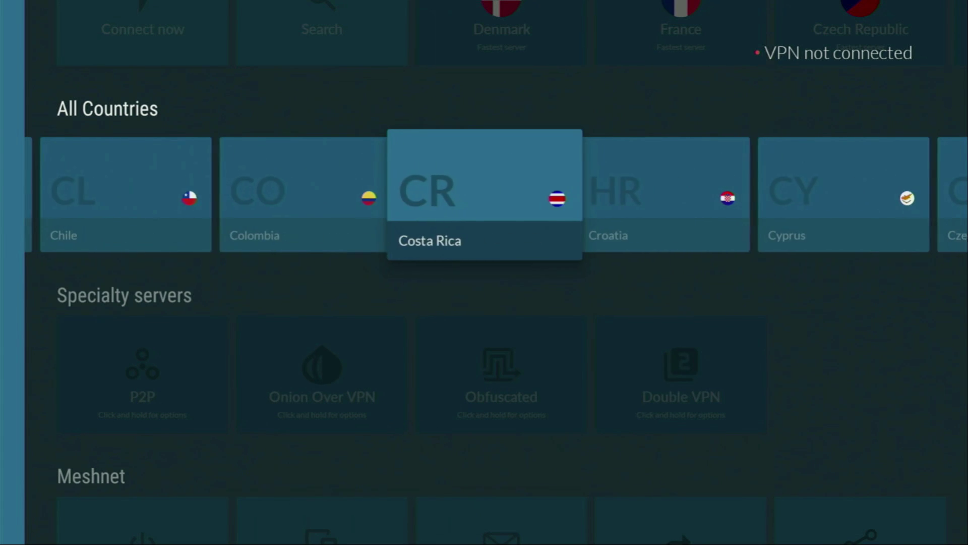
key(Right)
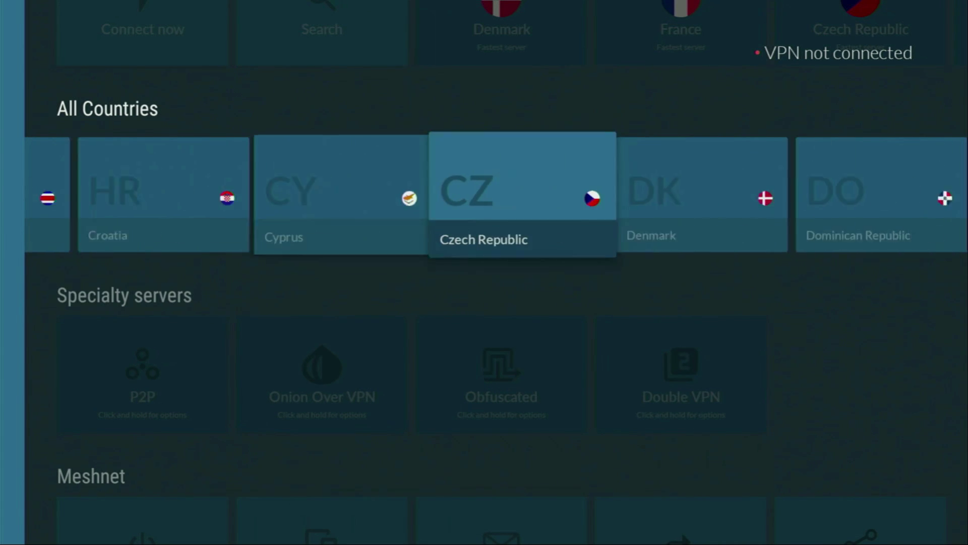
key(Left)
key(Return)
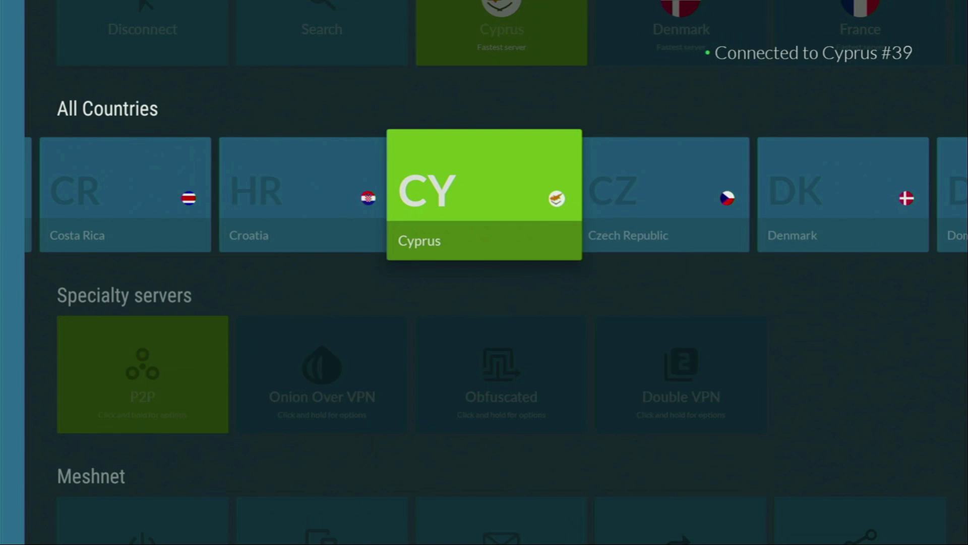
Step: Look through the Home server shortcuts and the countries following Cyprus in the All Countries list
key(Right)
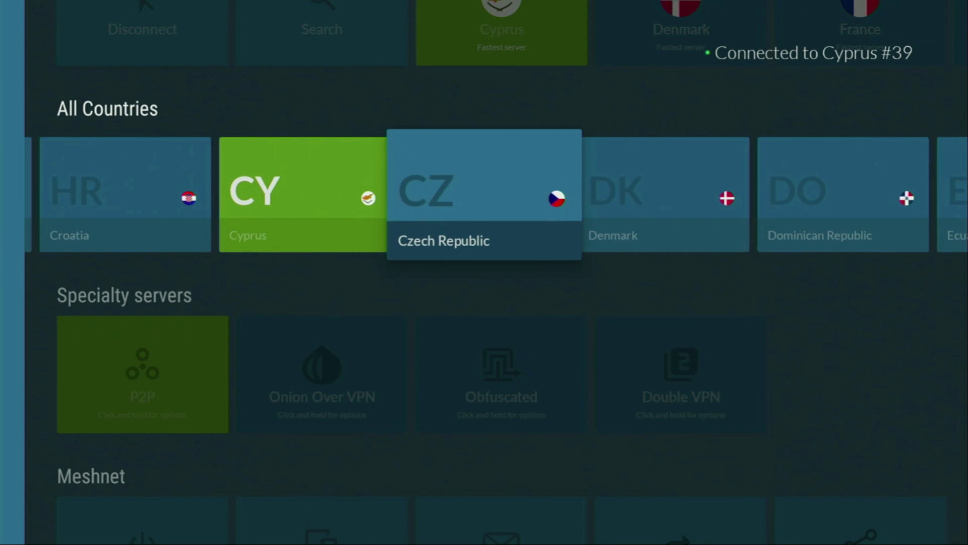
key(Up)
key(Right)
key(Right)
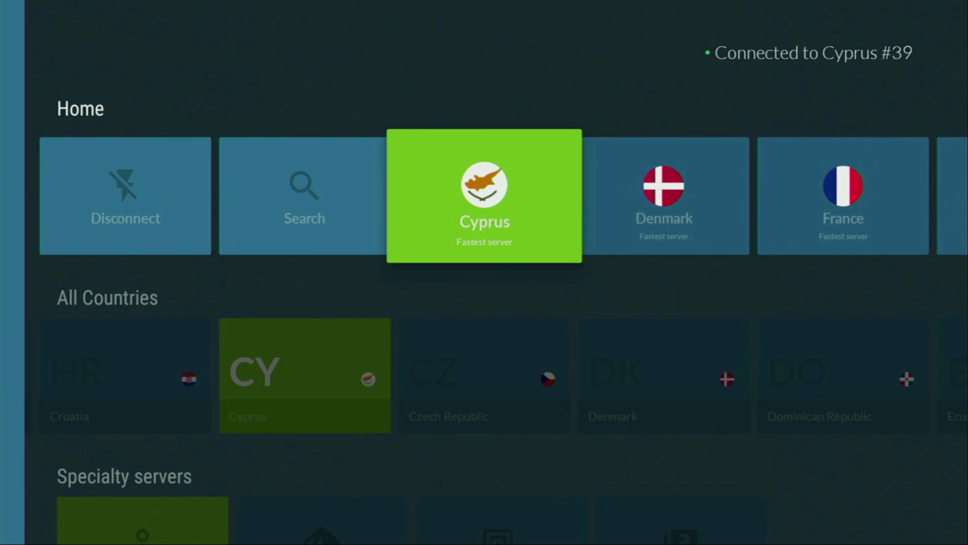
key(Down)
key(Right)
key(Right)
key(Right)
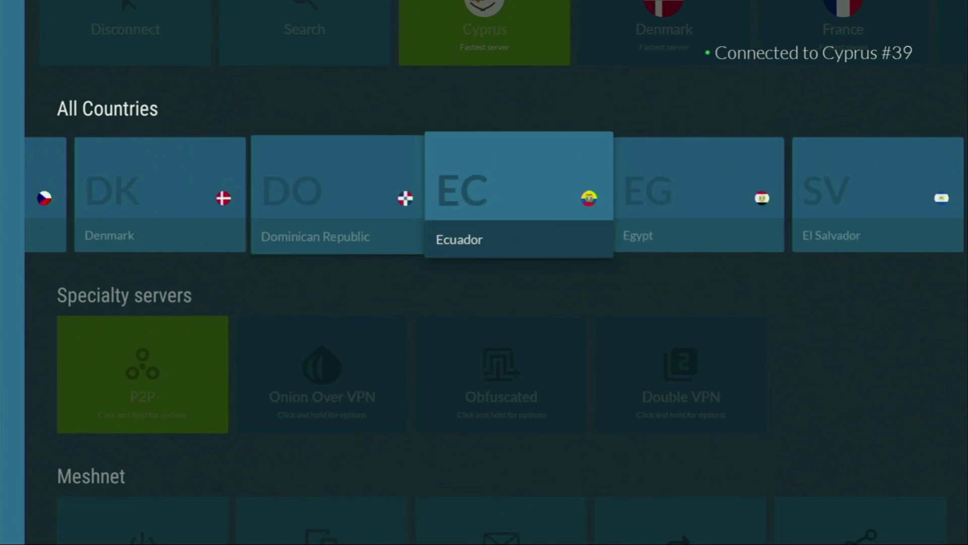
key(Right)
key(Right)
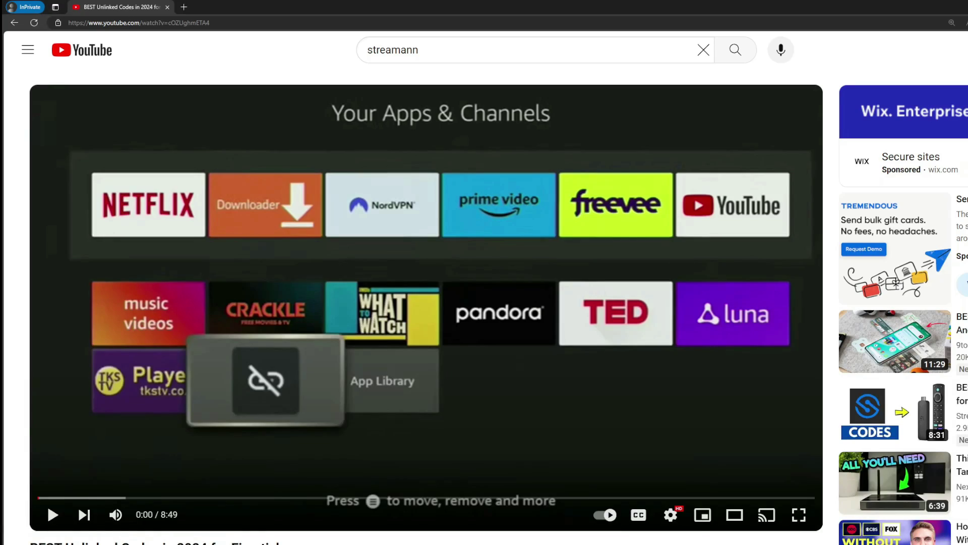
scroll(332, 309, down, 5)
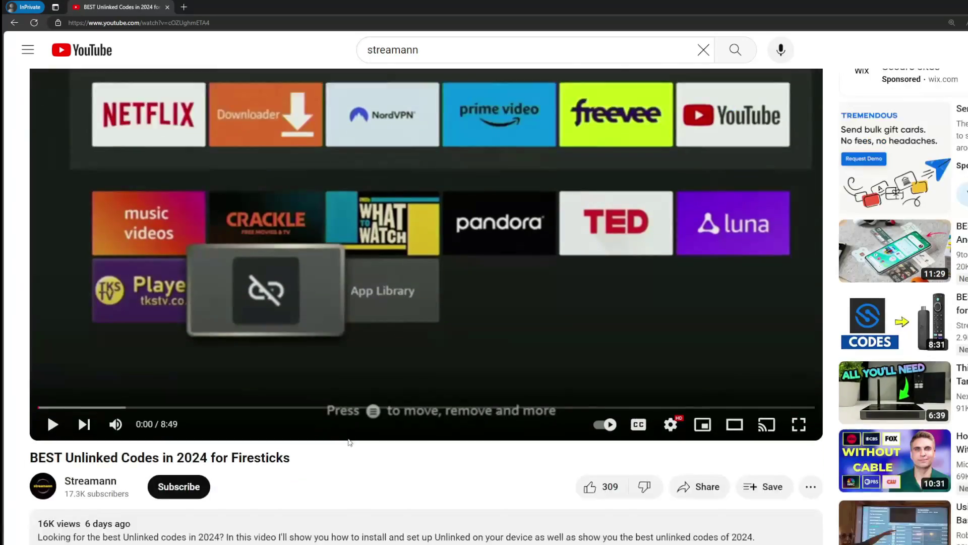
click(332, 308)
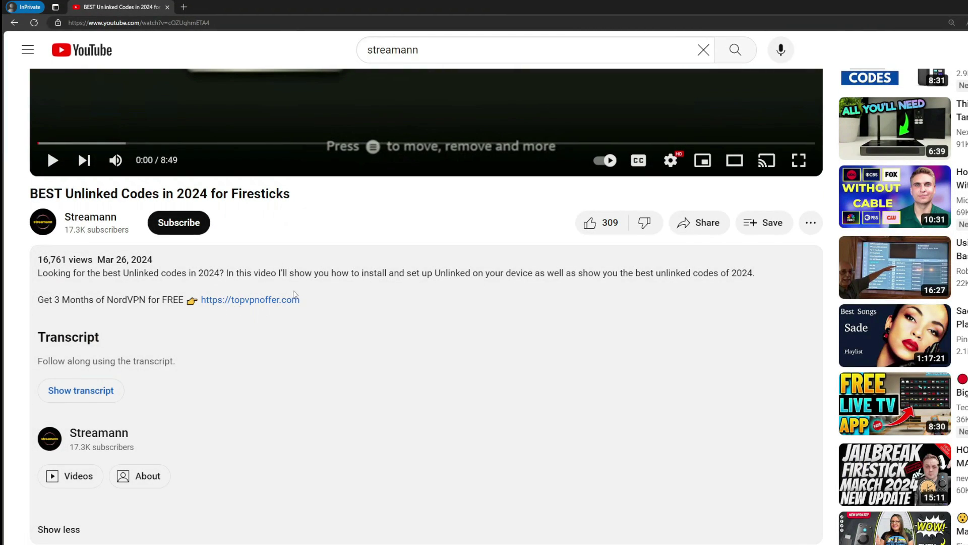
scroll(237, 318, down, 3)
scroll(237, 319, down, 2)
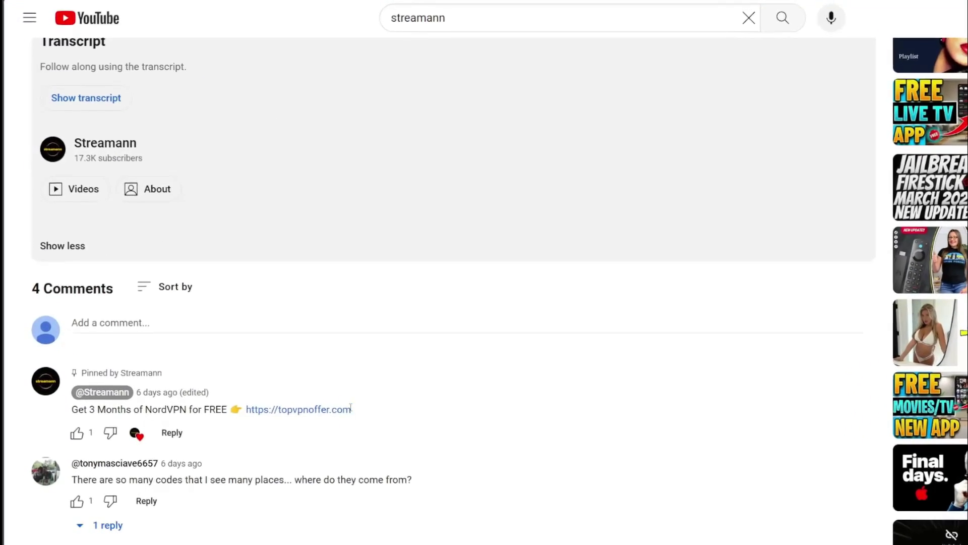
drag(330, 405, 231, 405)
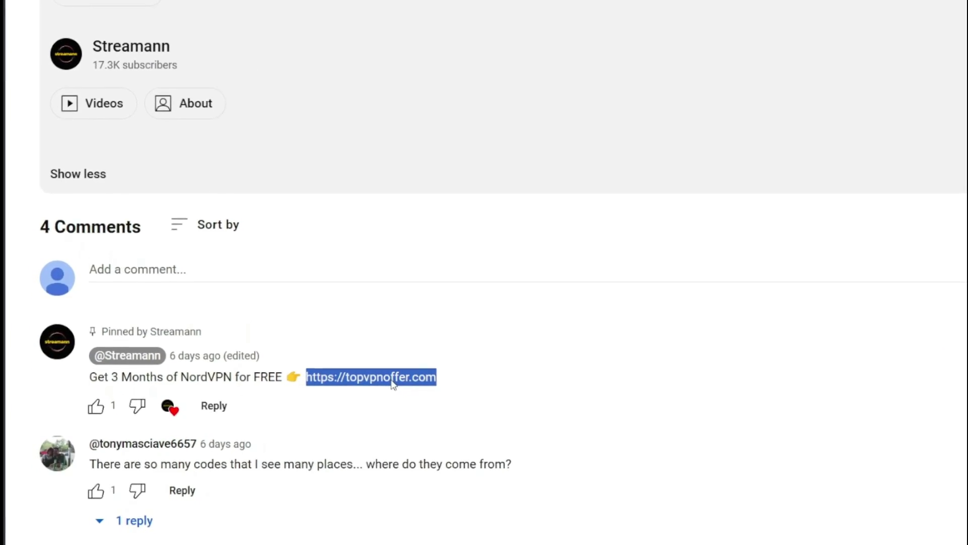
click(348, 395)
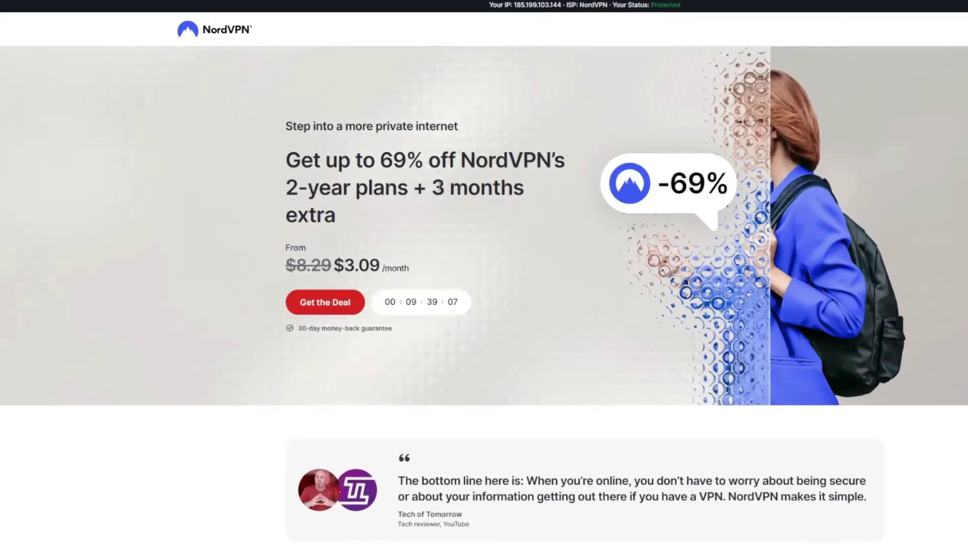
drag(431, 187, 527, 210)
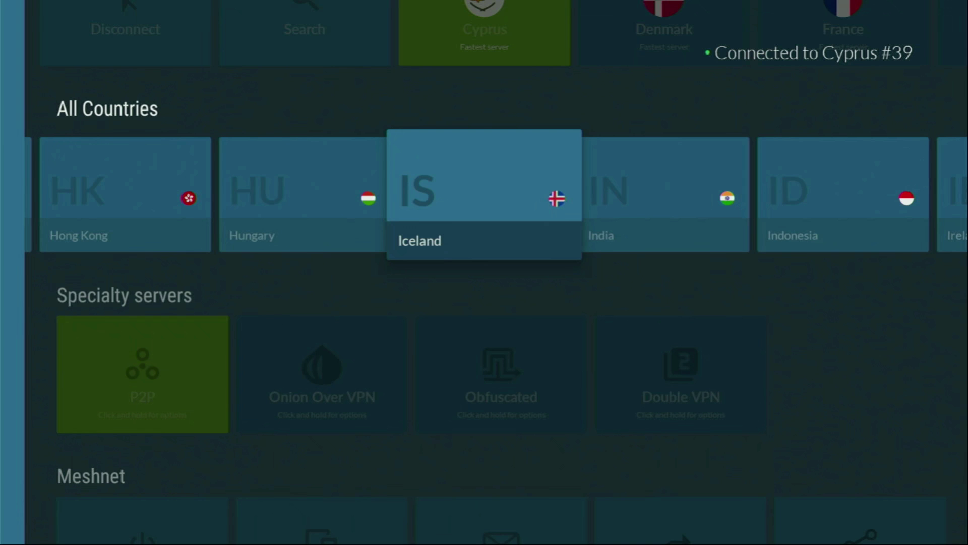
Step: Look through the NordVPN All Countries list from Iceland to Japan
key(Right)
key(Right)
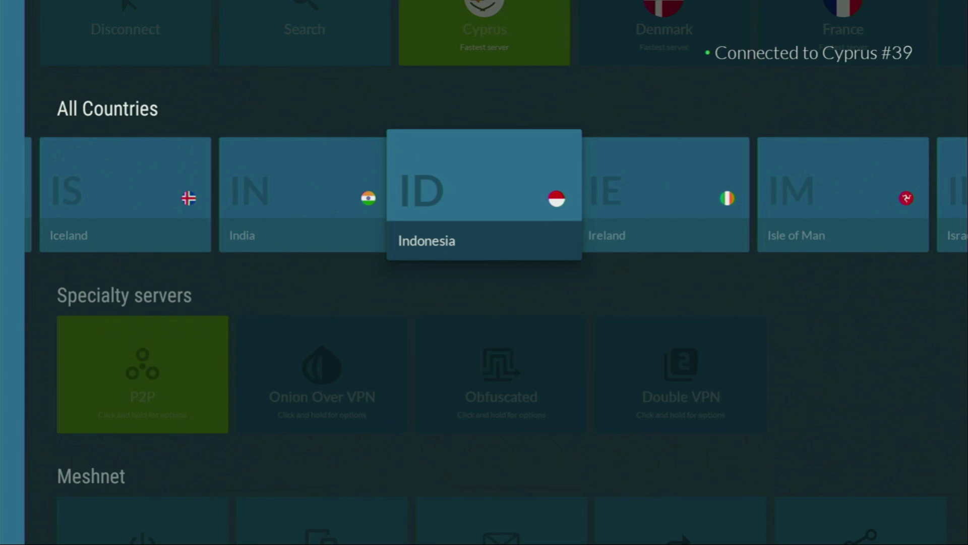
key(Right)
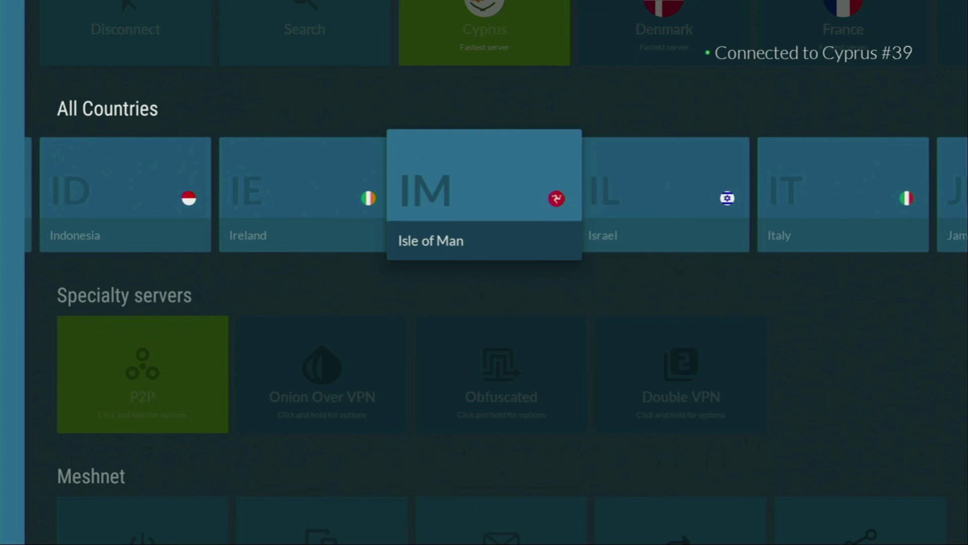
key(Right)
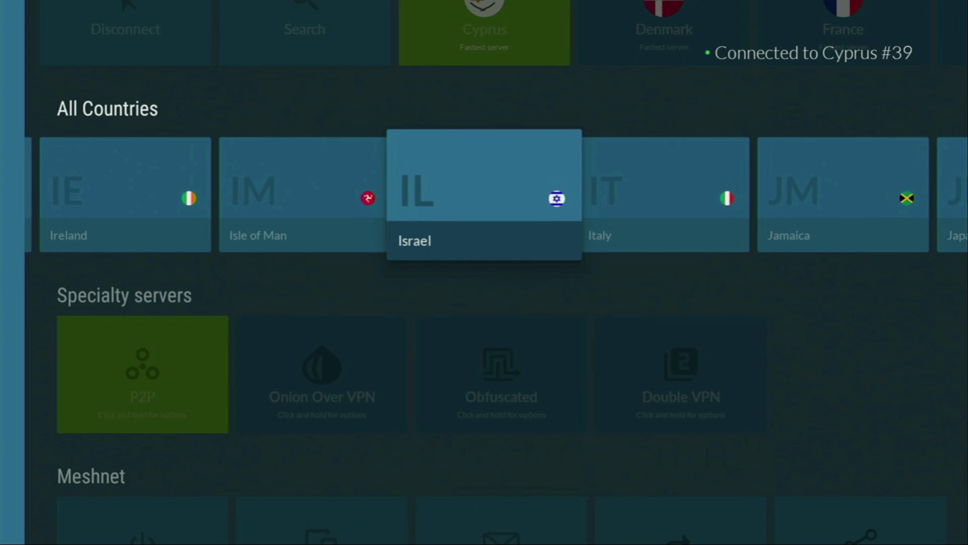
key(Right)
key(Right)
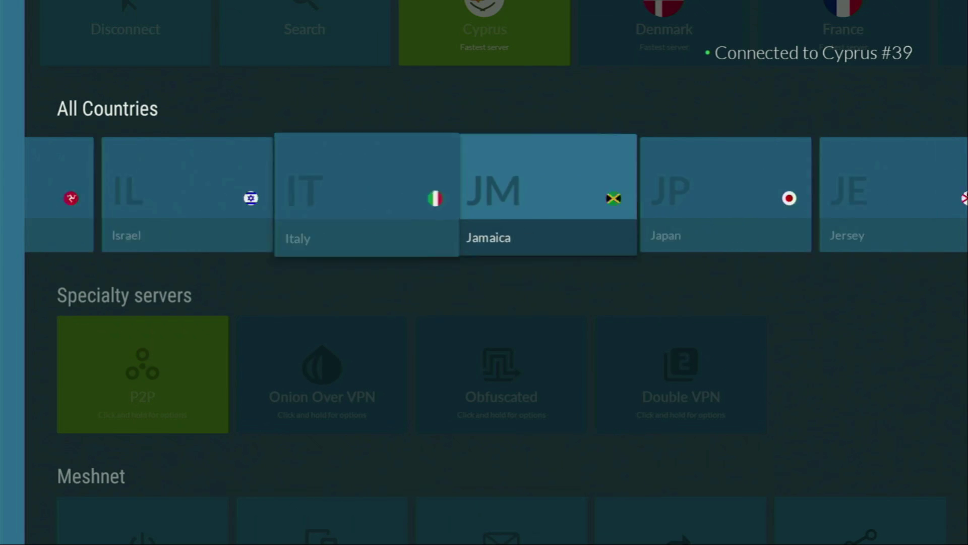
key(Right)
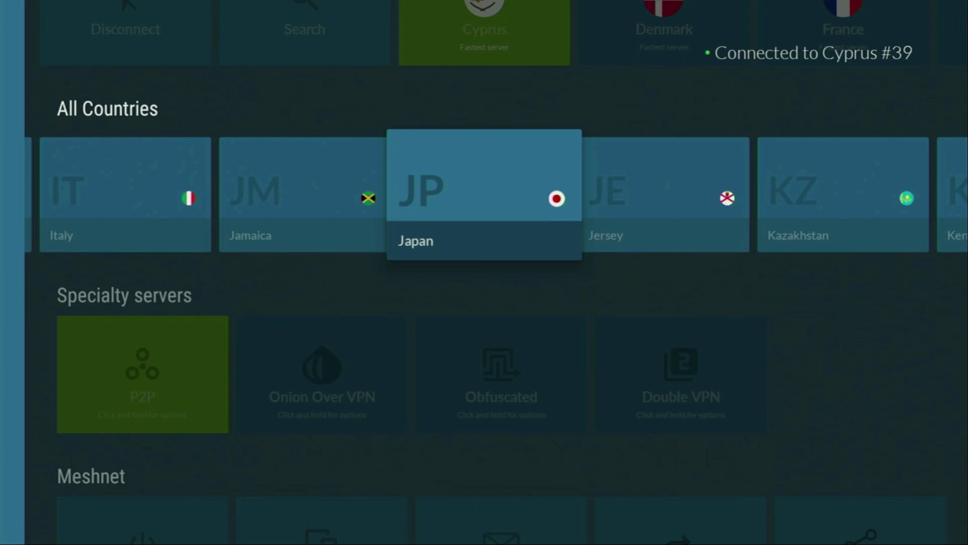
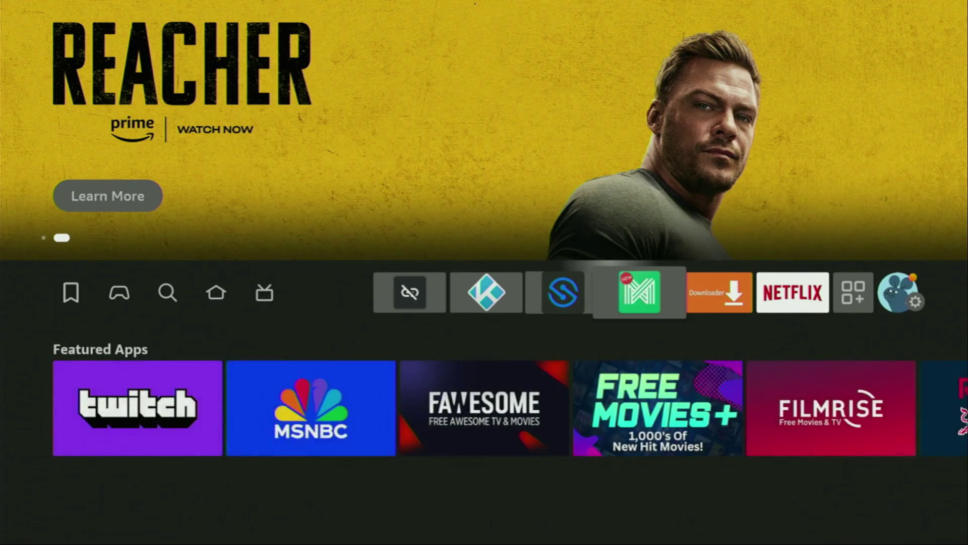
Step: Launch Downloader from the Fire TV home screen and go to its Home section
key(Right)
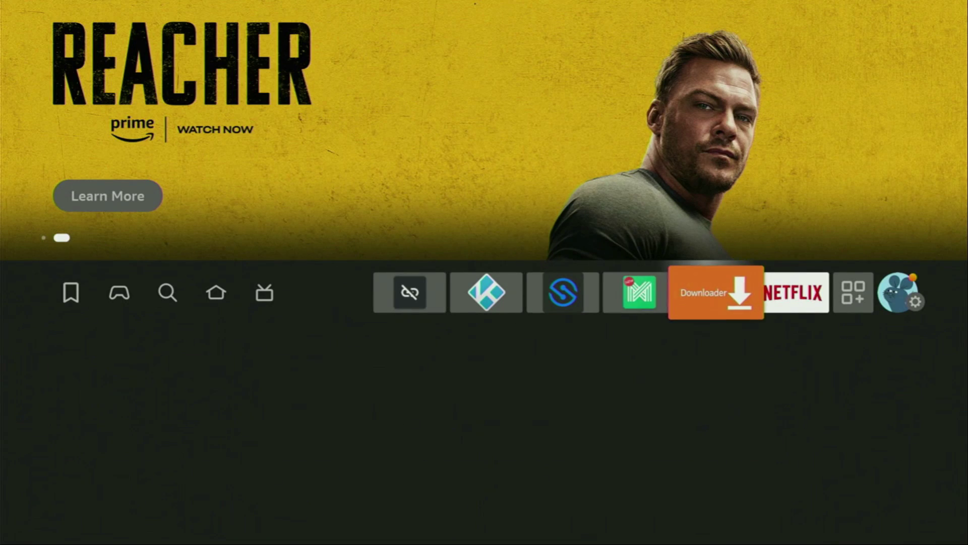
key(Return)
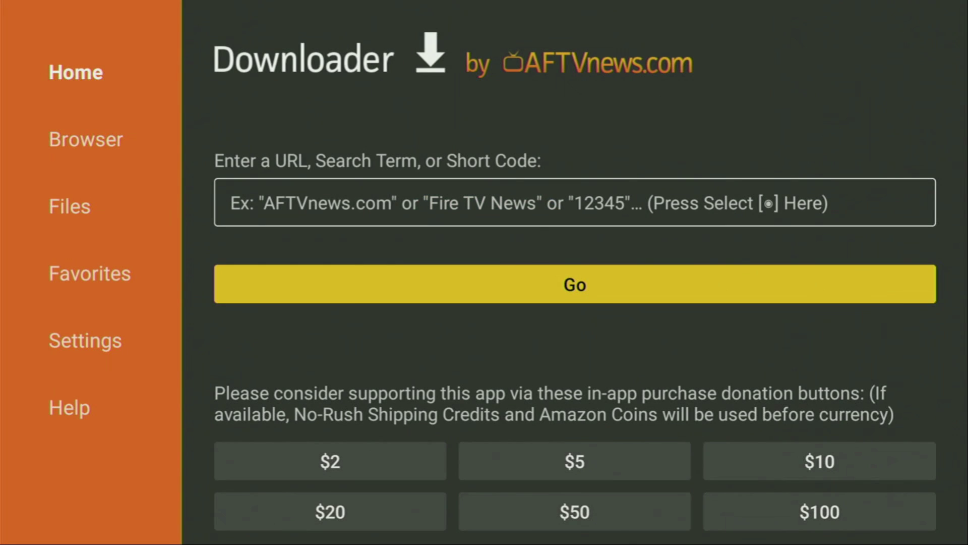
key(Left)
key(Up)
key(Up)
key(Up)
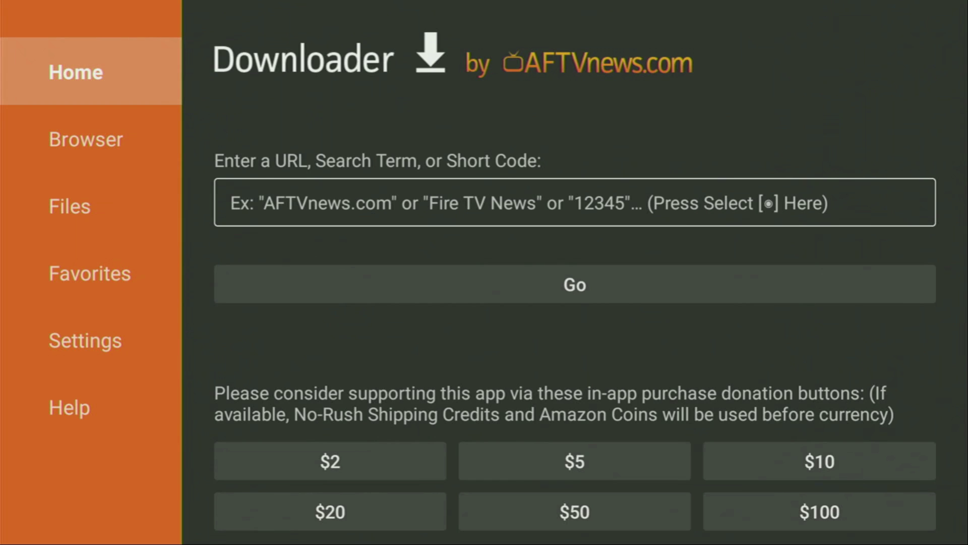
Step: Enter iptvsmarters.com as the URL in Downloader
key(Right)
key(Return)
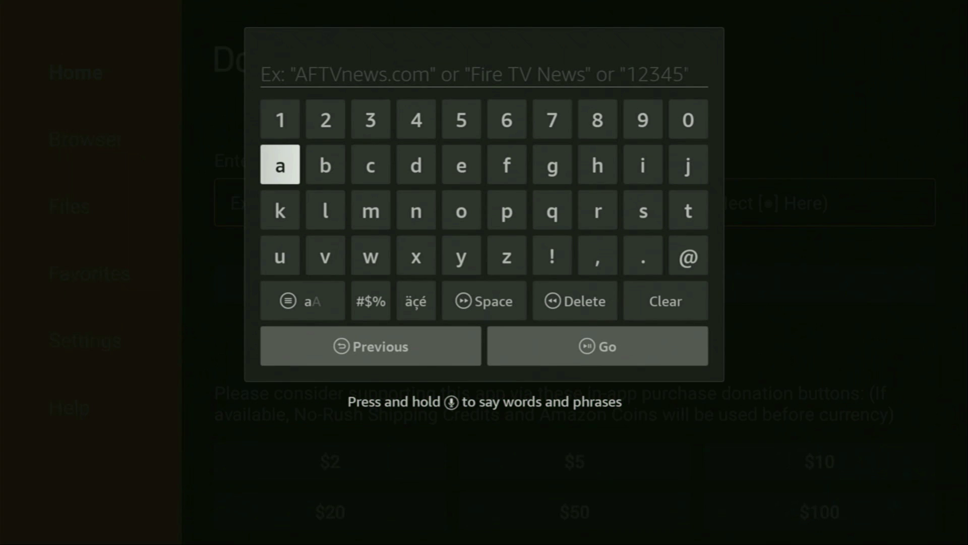
key(Left)
key(Left)
key(Return)
key(Down)
key(Left)
key(Left)
key(Left)
key(Return)
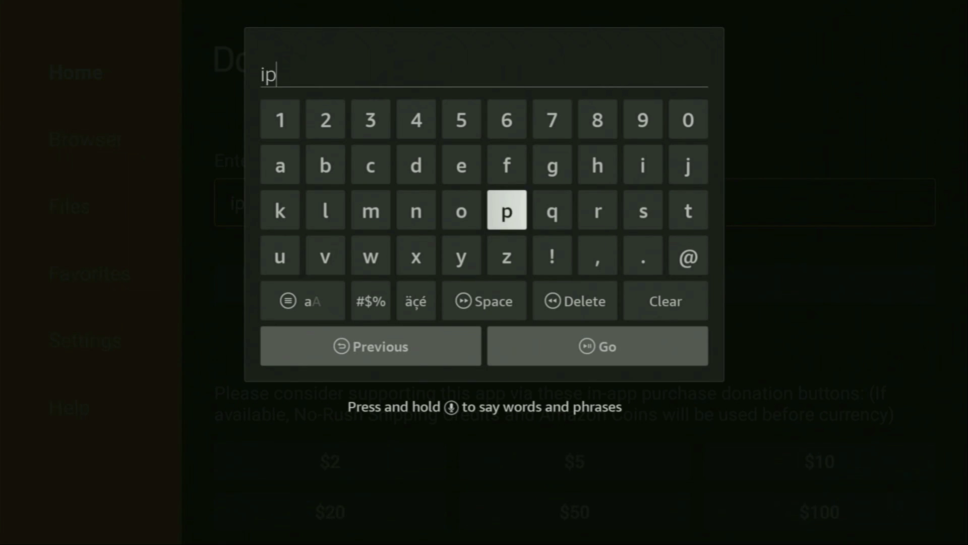
key(Right)
key(Right)
key(Right)
key(Right)
key(Return)
key(Down)
key(Right)
key(Right)
key(Return)
key(Up)
key(Left)
key(Left)
key(Left)
key(Return)
key(Left)
key(Left)
key(Left)
key(Left)
key(Left)
key(Left)
key(Return)
key(Up)
key(Left)
key(Left)
key(Return)
key(Down)
key(Right)
key(Right)
key(Right)
key(Right)
key(Right)
key(Right)
key(Right)
key(Return)
key(Right)
key(Right)
key(Return)
key(Up)
key(Left)
key(Left)
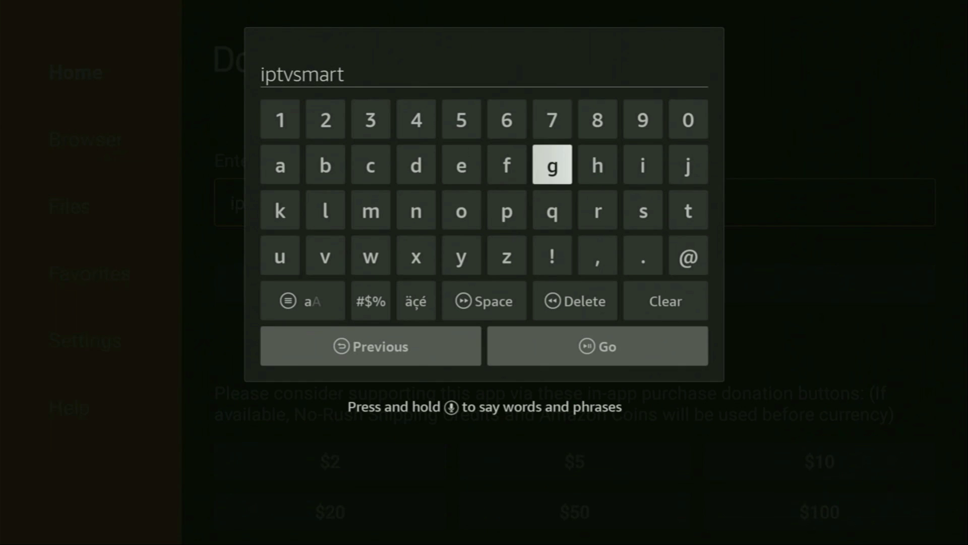
key(Left)
key(Left)
key(Left)
key(Return)
key(Down)
key(Right)
key(Right)
key(Return)
key(Right)
key(Return)
key(Down)
key(Return)
key(Up)
key(Left)
key(Left)
key(Left)
key(Left)
key(Left)
key(Left)
key(Up)
key(Return)
key(Down)
key(Right)
key(Right)
key(Return)
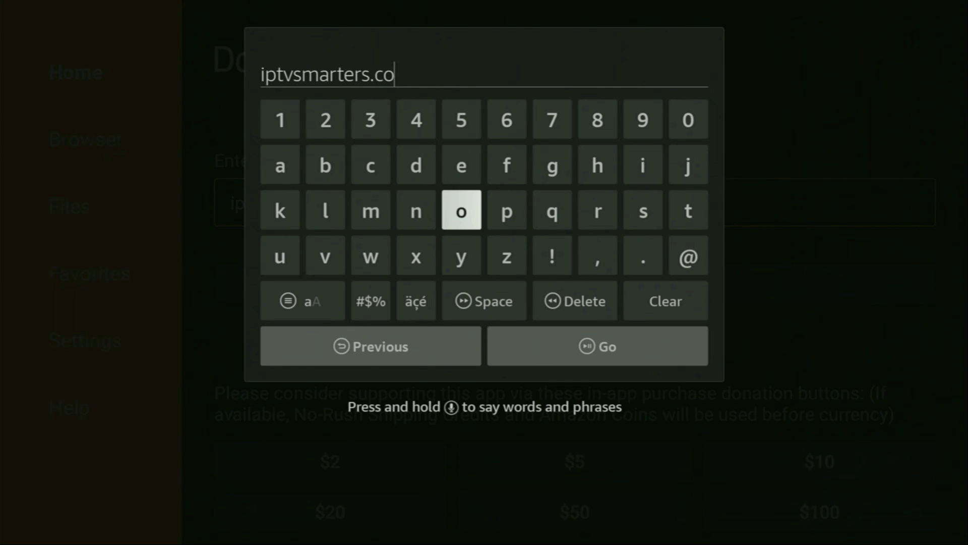
key(Left)
key(Left)
key(Return)
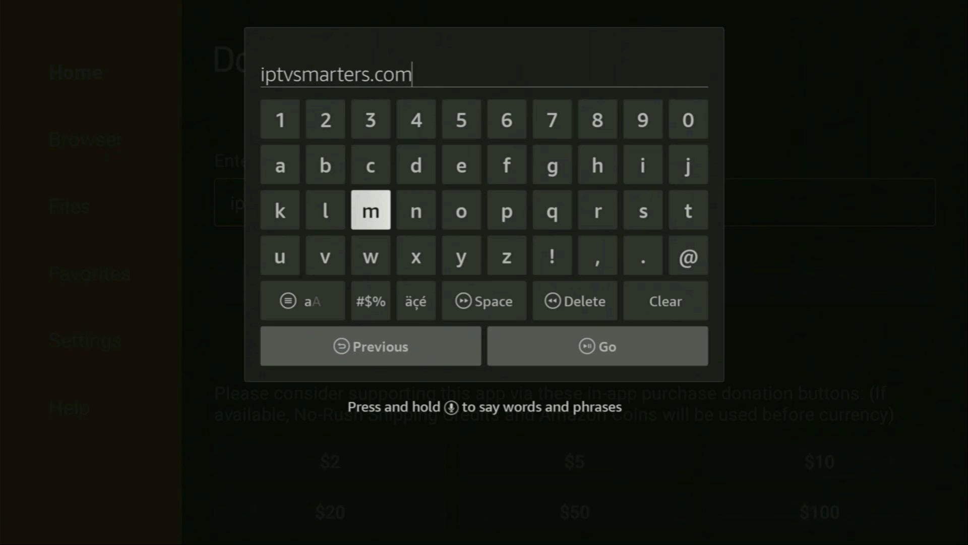
Step: Submit the entered address to load the IPTV Smarters website in Downloader's browser
key(Down)
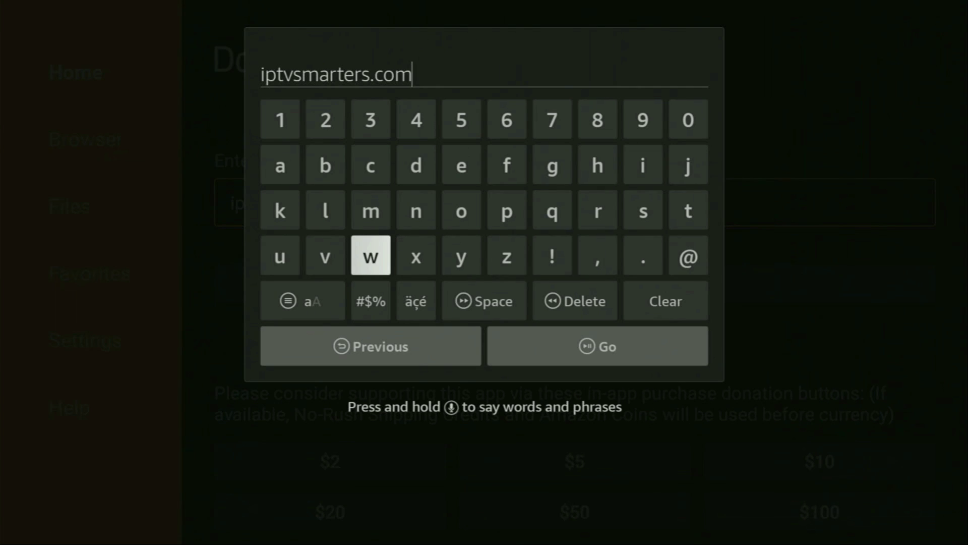
key(Down)
key(Down)
key(Right)
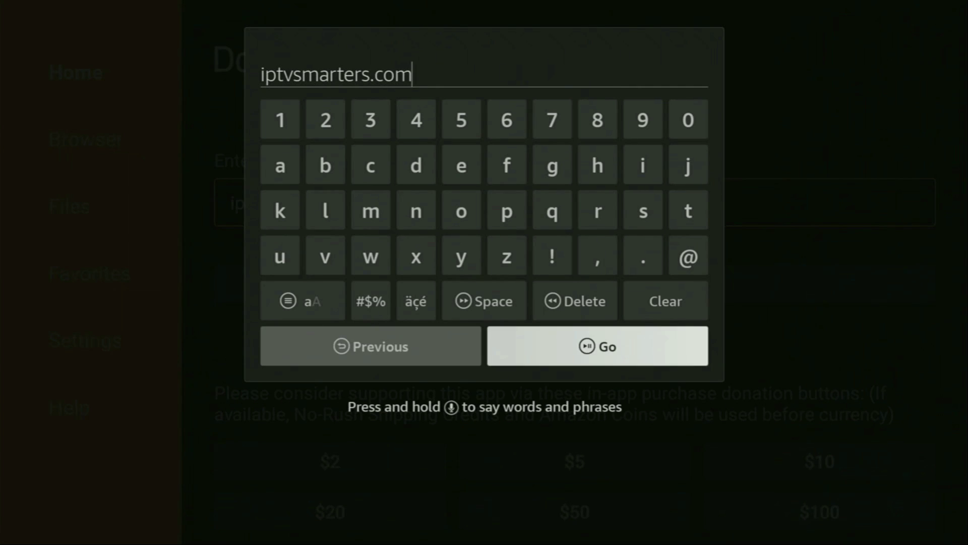
key(Return)
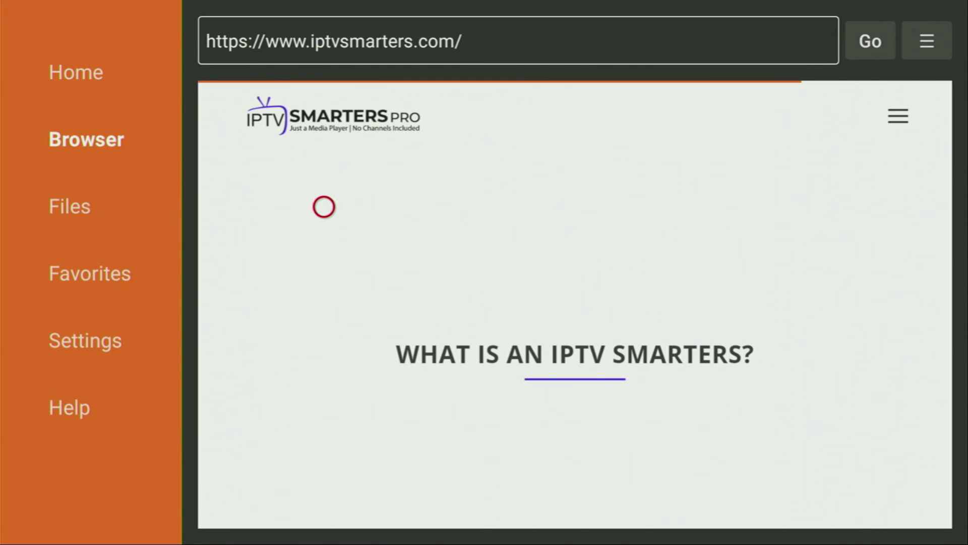
Step: Examine the new and old version download options in the Downloads area of the IPTV Smarters page
scroll(323, 508, down, 10)
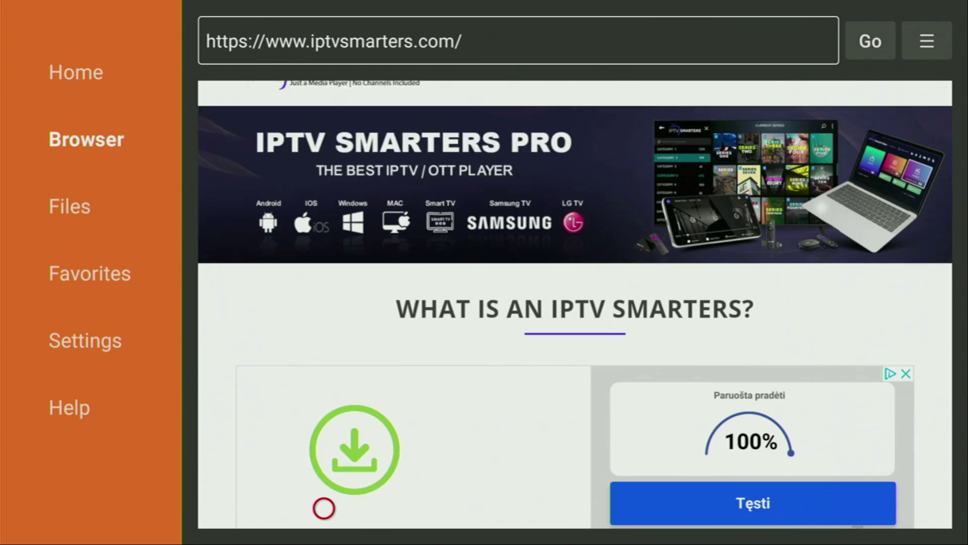
scroll(324, 508, down, 20)
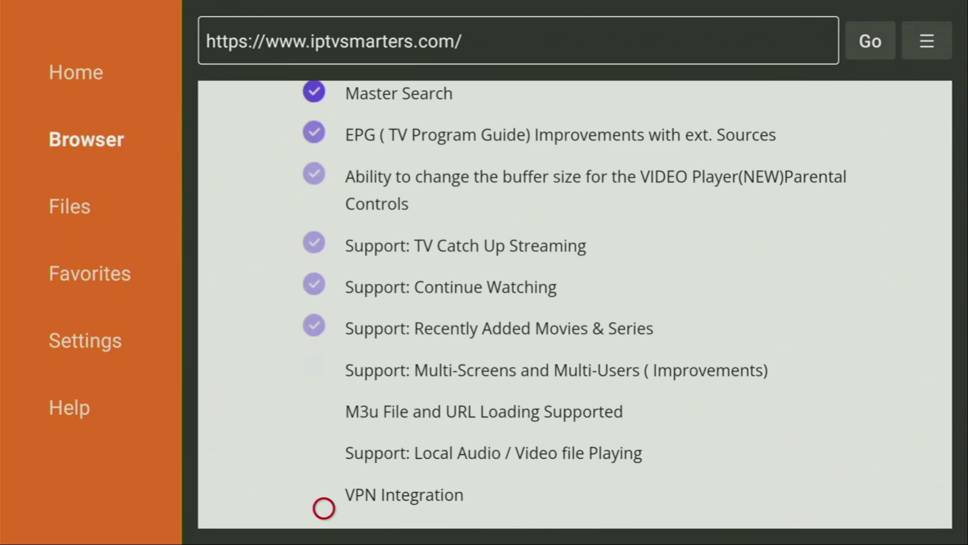
scroll(324, 507, down, 15)
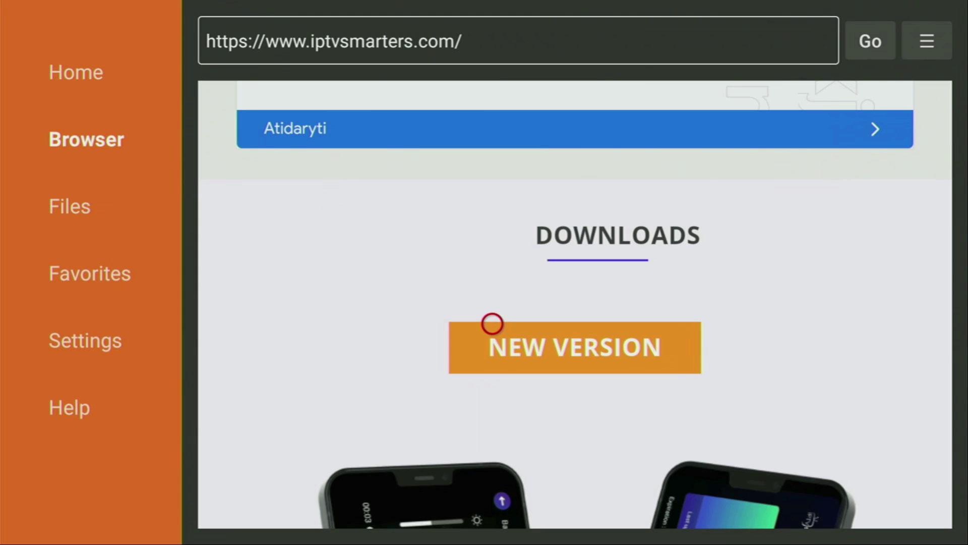
scroll(491, 507, down, 8)
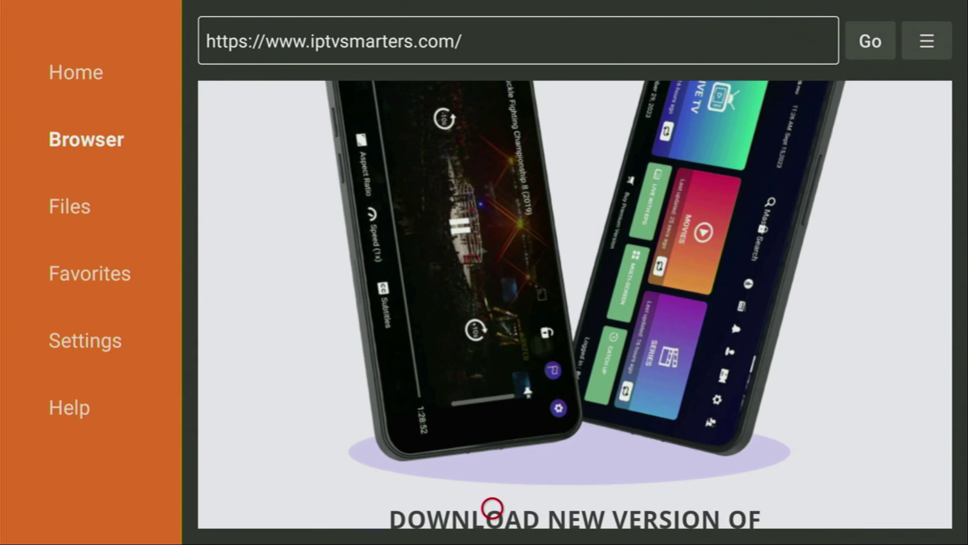
scroll(492, 507, down, 5)
scroll(492, 508, down, 6)
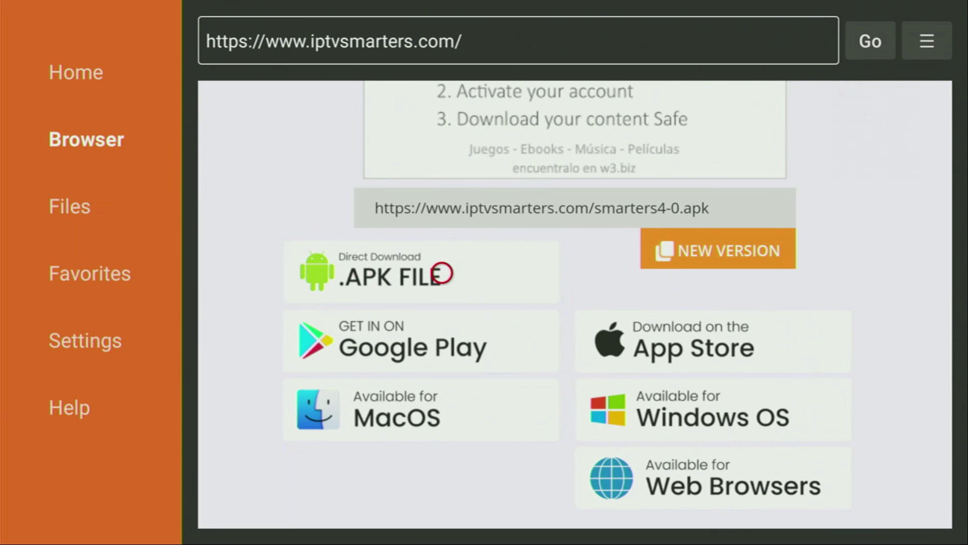
scroll(441, 507, down, 4)
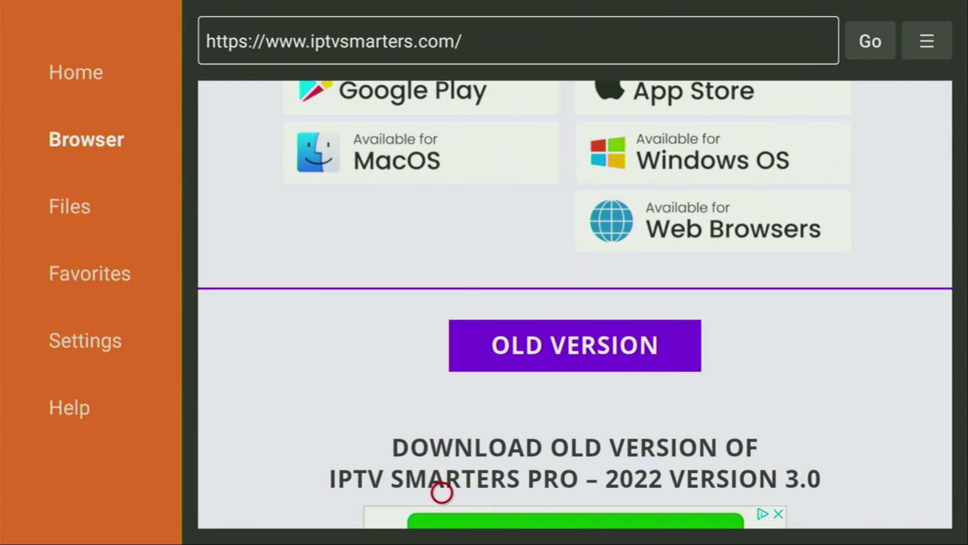
scroll(442, 504, down, 10)
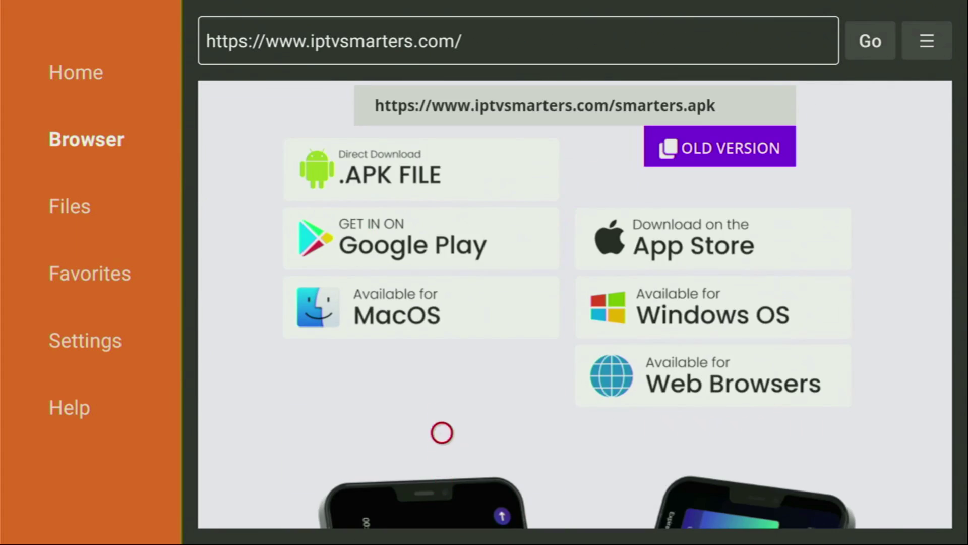
Step: Download the new version's direct .APK file, smarters4-0.apk, and start its installation
scroll(441, 146, up, 6)
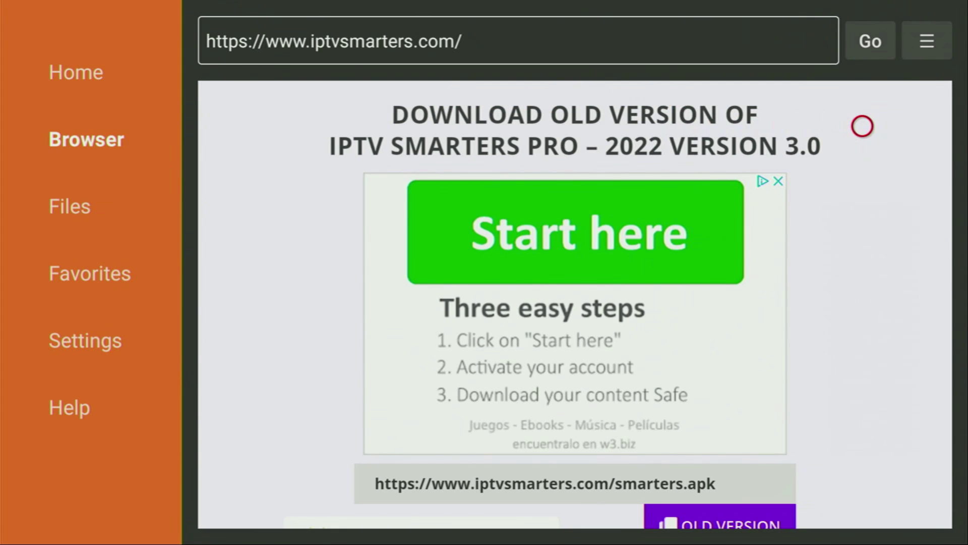
scroll(458, 336, down, 3)
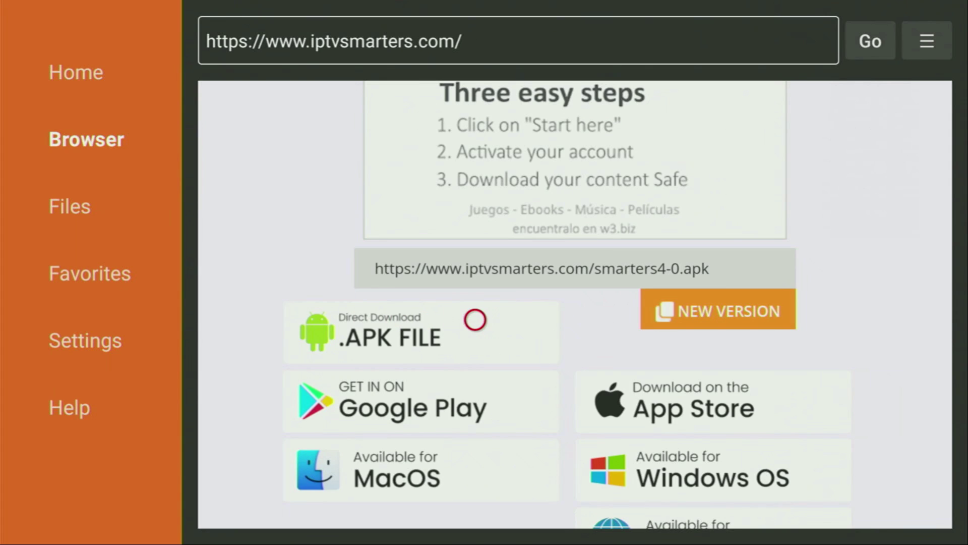
click(475, 319)
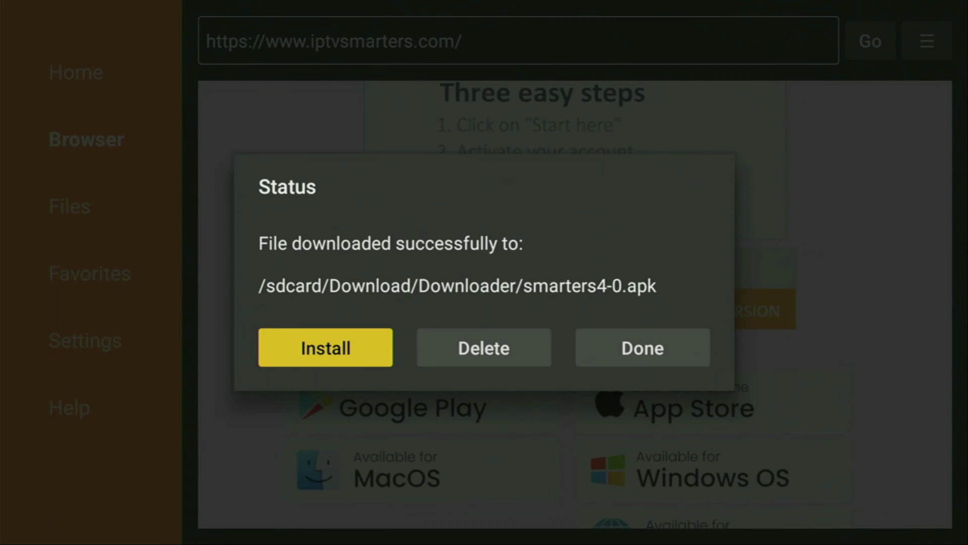
key(Return)
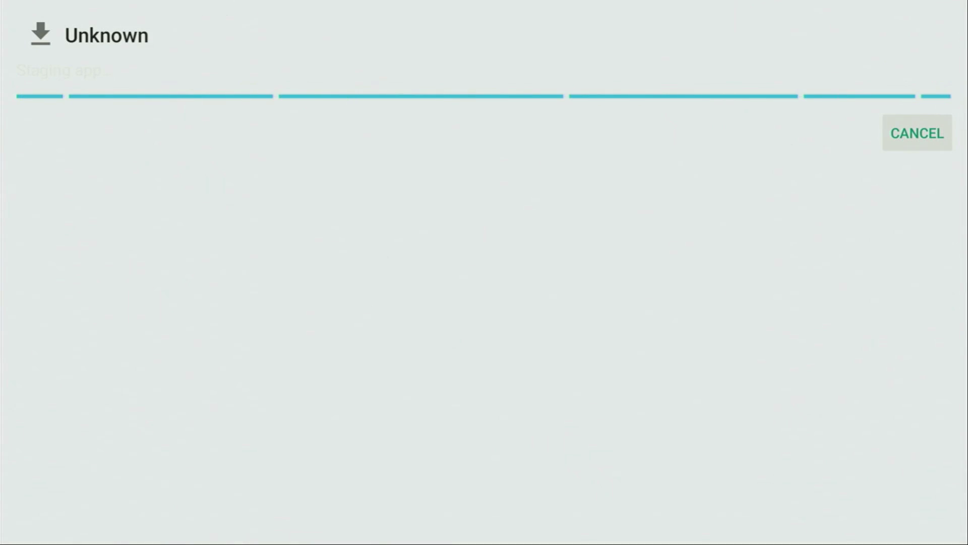
Step: Complete the IPTV Smarters Pro installation and close the installer without opening the app
key(Right)
key(Return)
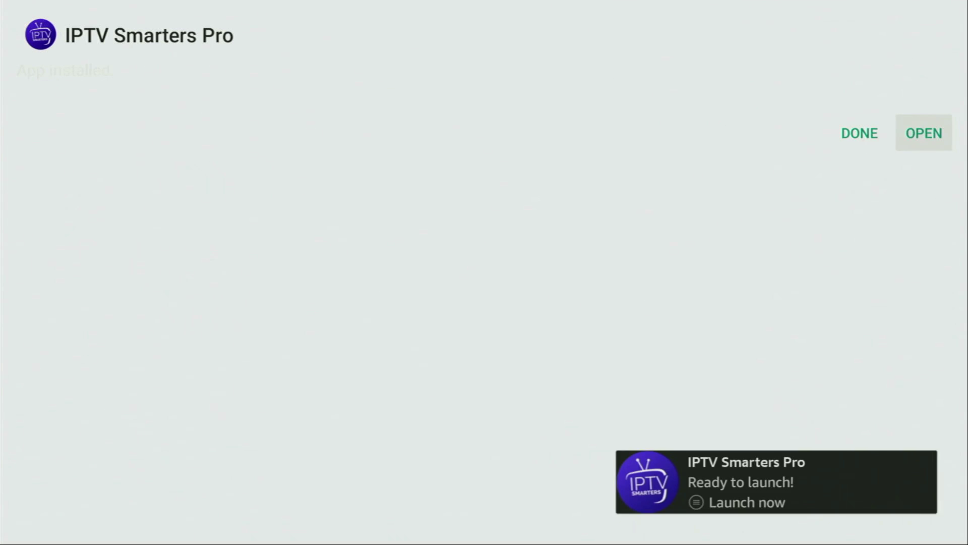
key(Left)
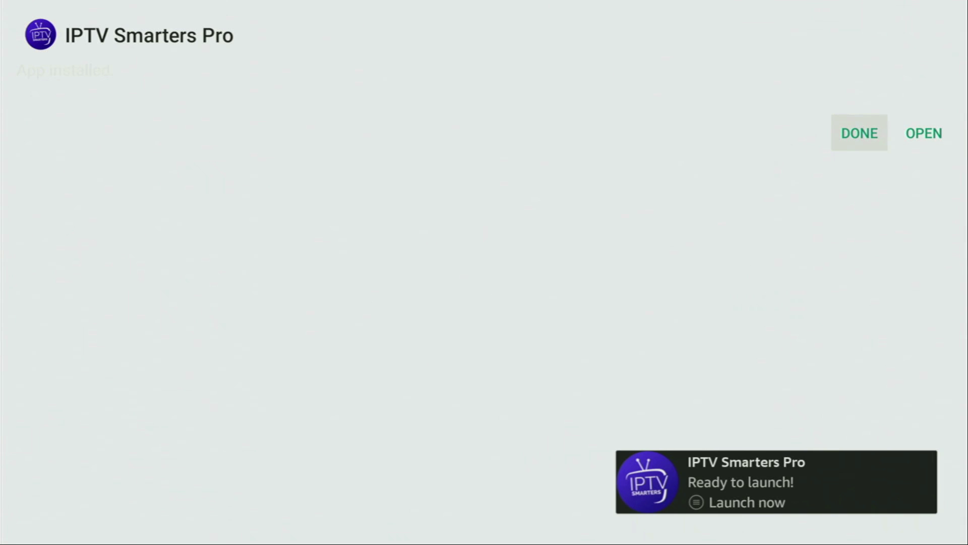
key(Return)
Step: Delete the downloaded smarters4-0.apk installer file from Downloader and confirm its removal
key(Right)
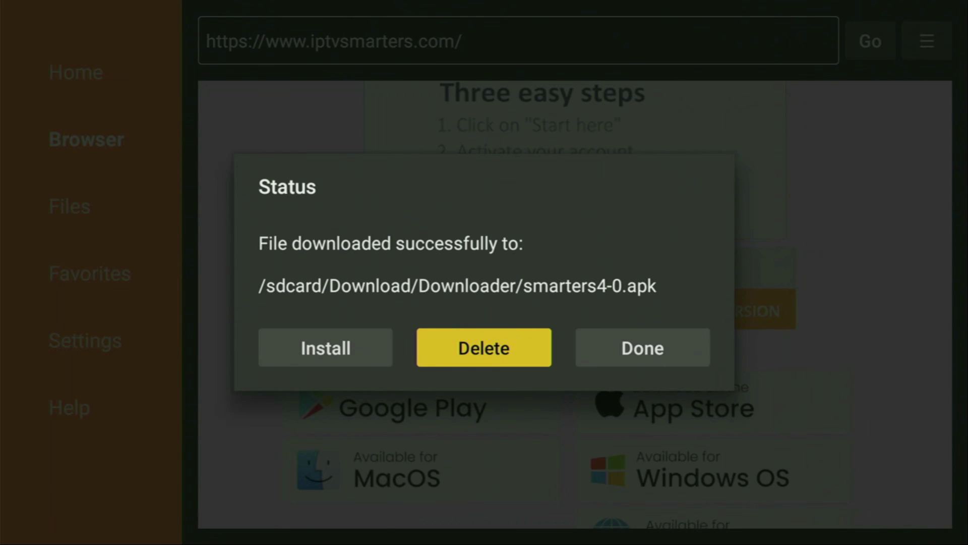
key(Return)
key(Left)
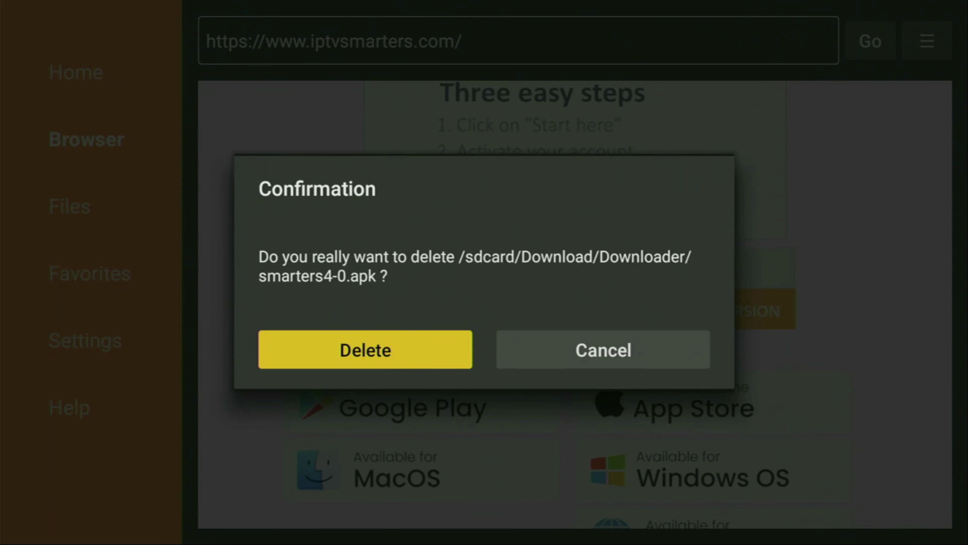
key(Return)
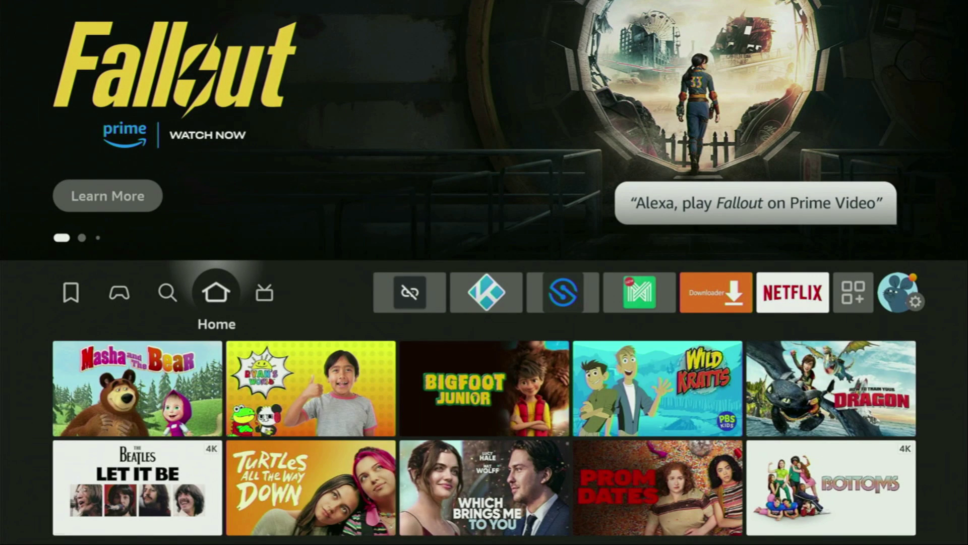
Step: Open the full Your Apps & Channels list from the Fire TV home screen
key(Right)
key(Right)
key(Right)
key(Right)
key(Right)
key(Right)
key(Right)
key(Left)
key(Right)
key(Right)
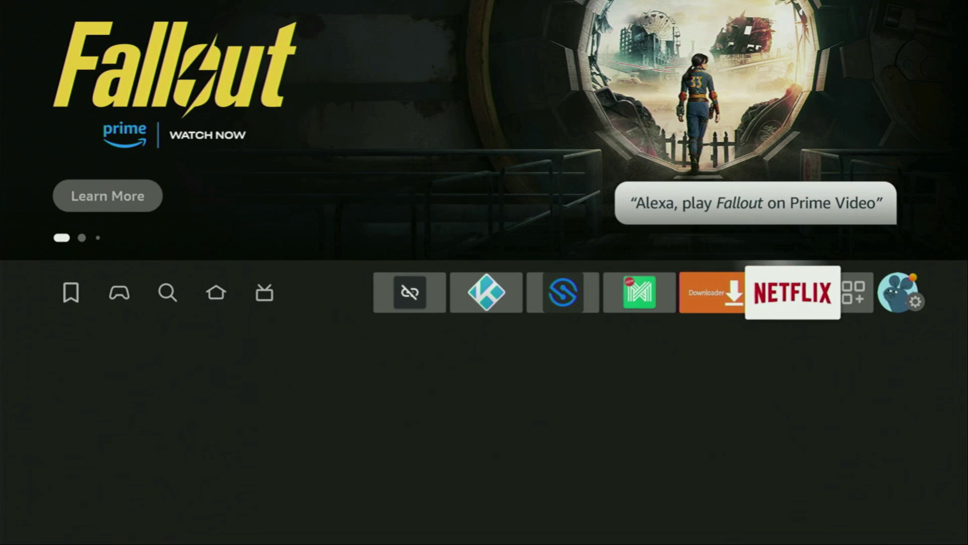
key(Return)
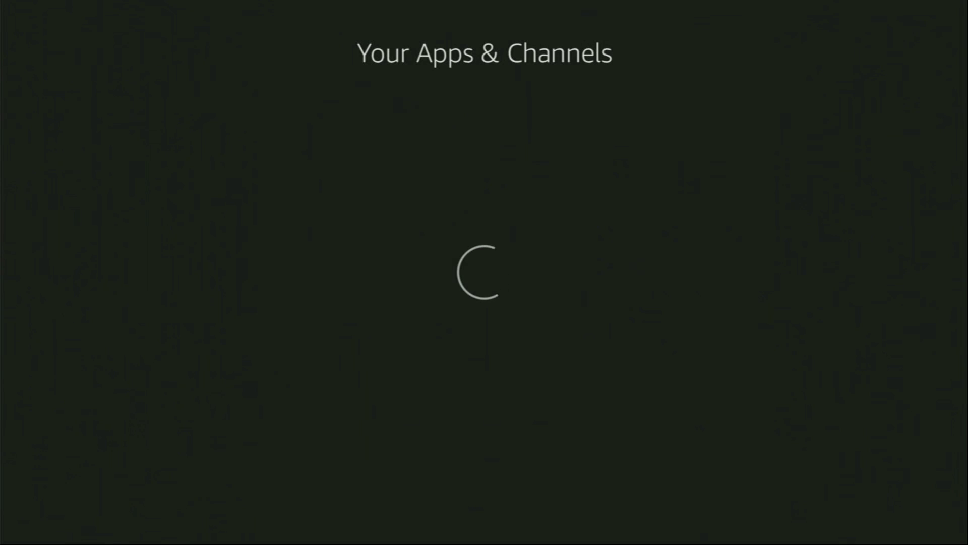
Step: Find IPTV Smarters Pro at the end of the app list and move it to the front
key(Down)
key(Down)
key(Down)
key(Down)
key(Down)
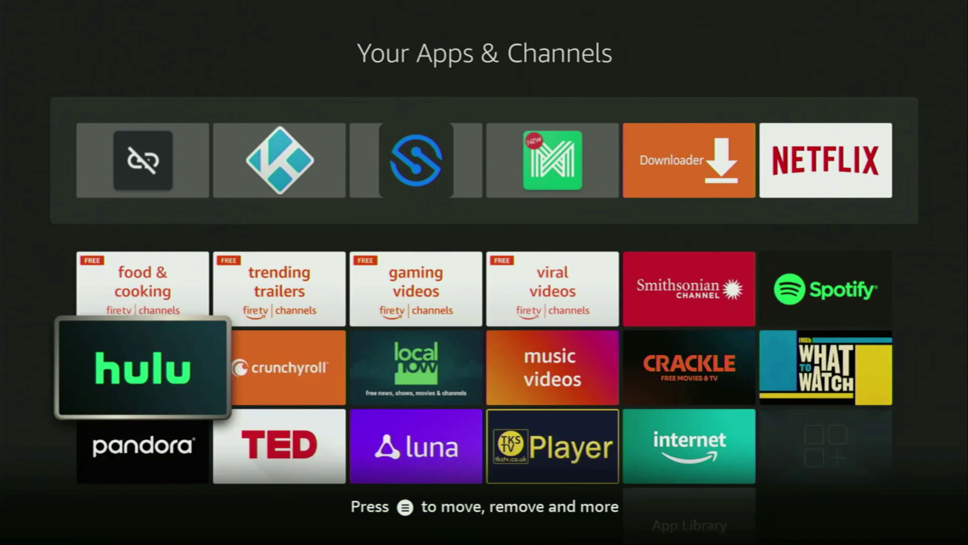
key(Right)
key(Right)
key(Right)
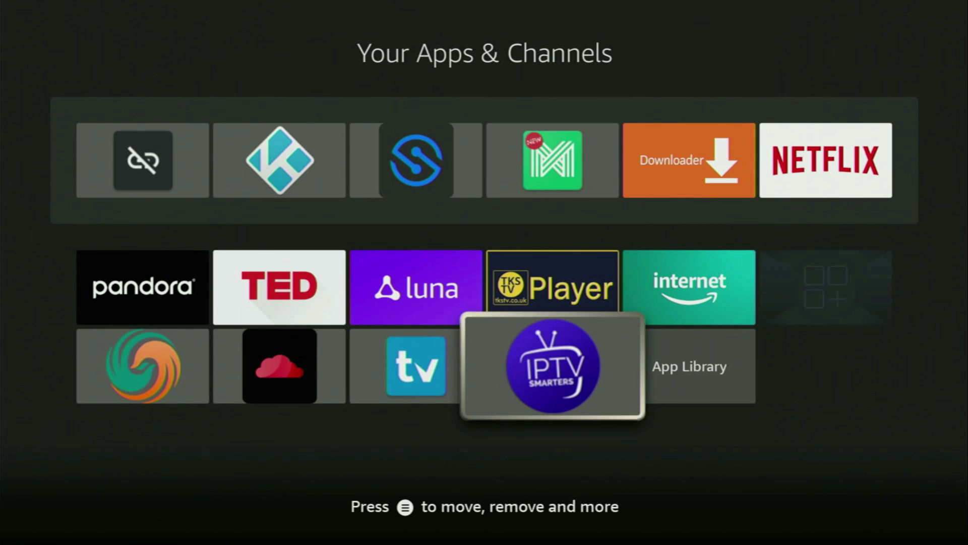
key(Menu)
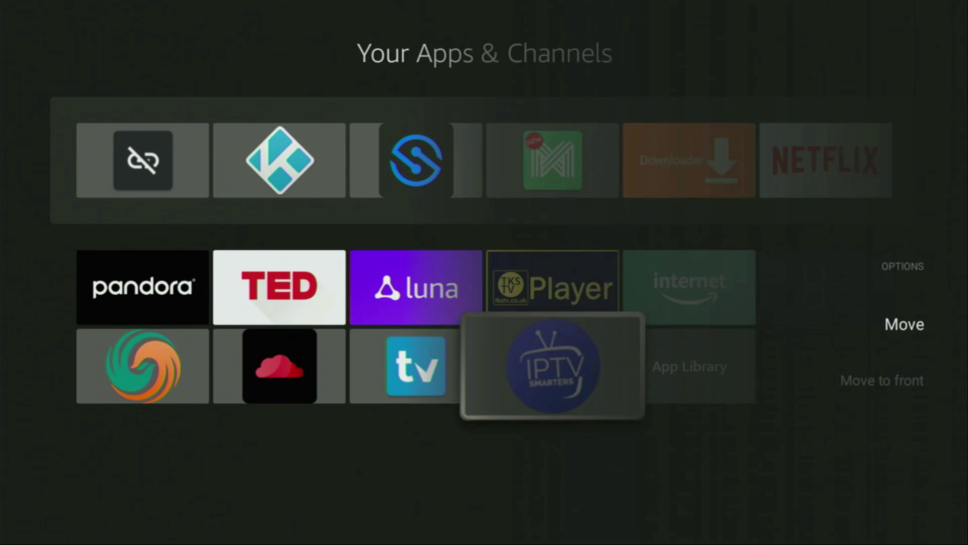
key(Down)
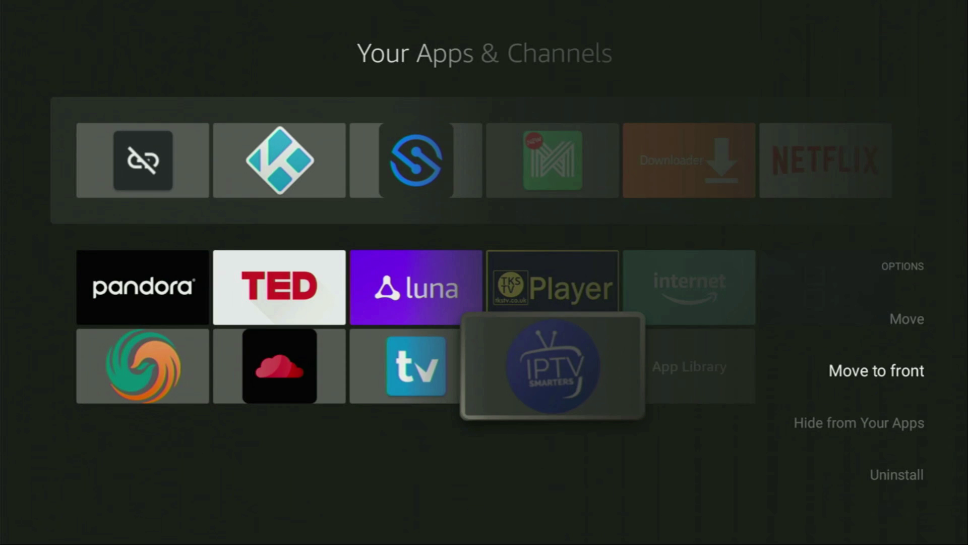
key(Return)
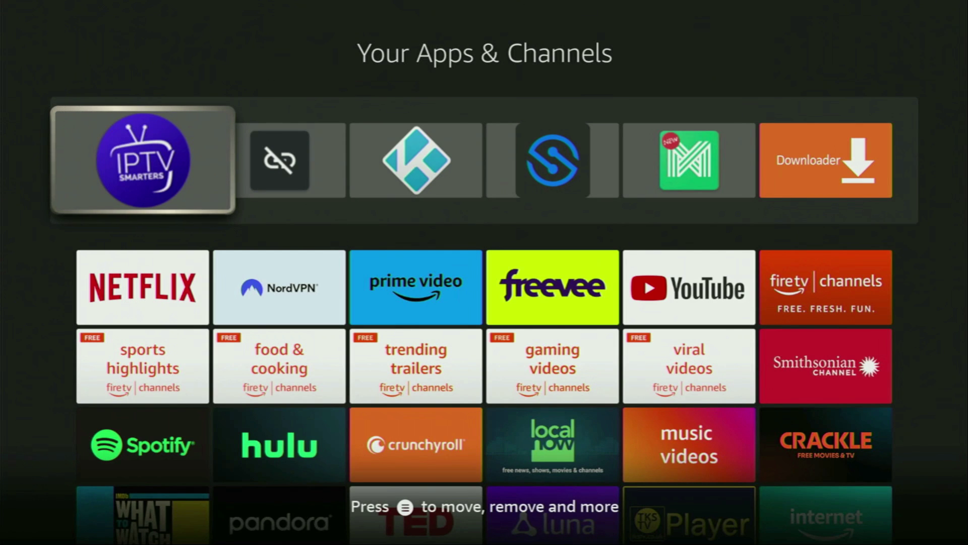
Step: Switch to the YouTube video page, expand the description, and examine the topvpnoffer.com NordVPN offer link there and in the pinned comment
key(Down)
key(Right)
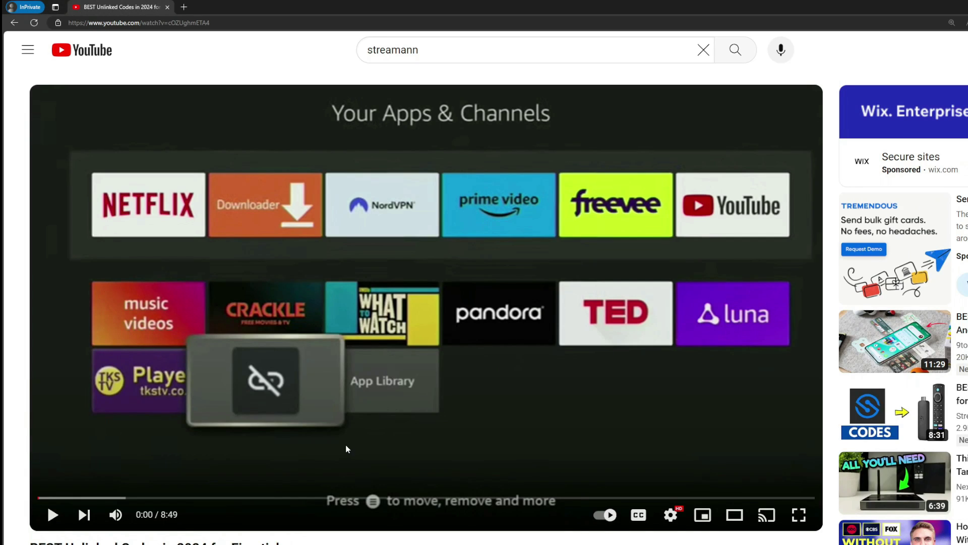
scroll(343, 439, down, 7)
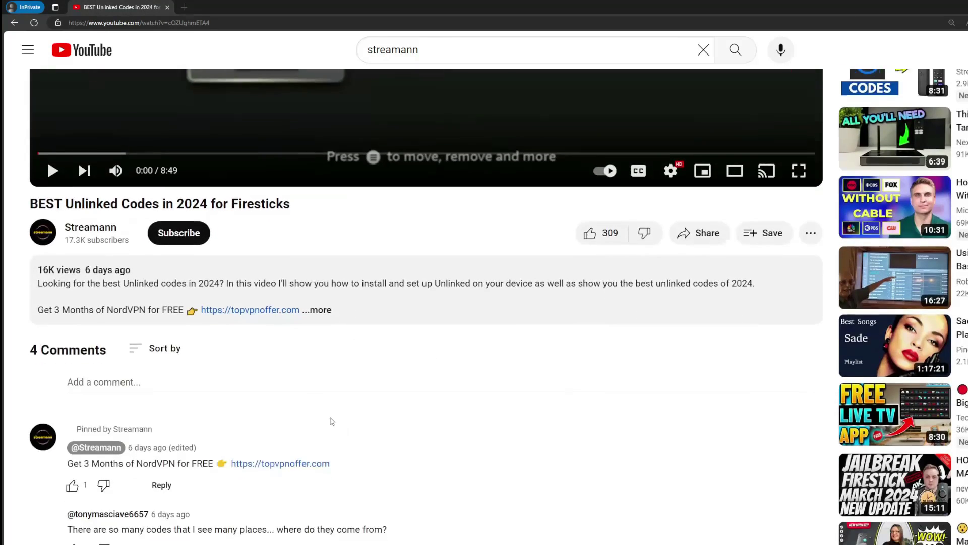
click(321, 300)
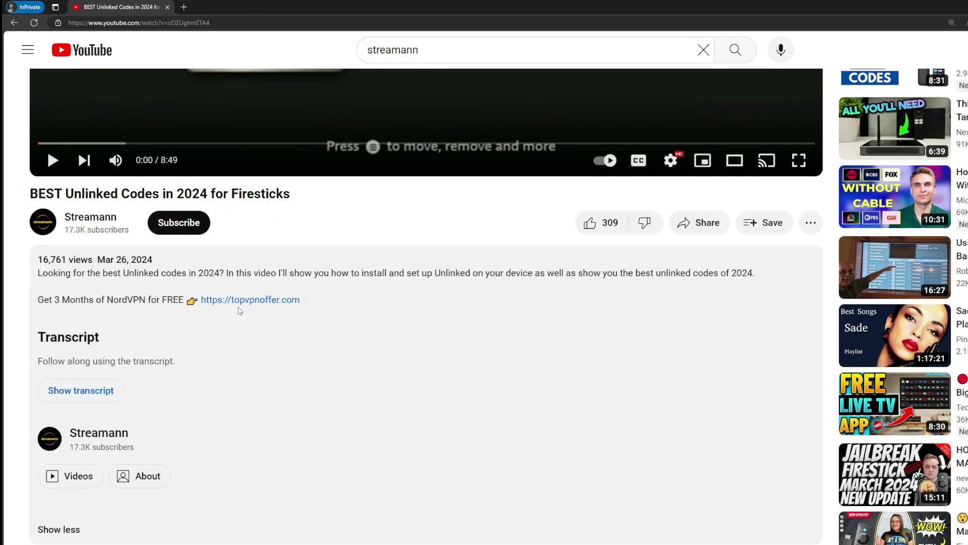
scroll(231, 309, down, 5)
drag(331, 415, 235, 415)
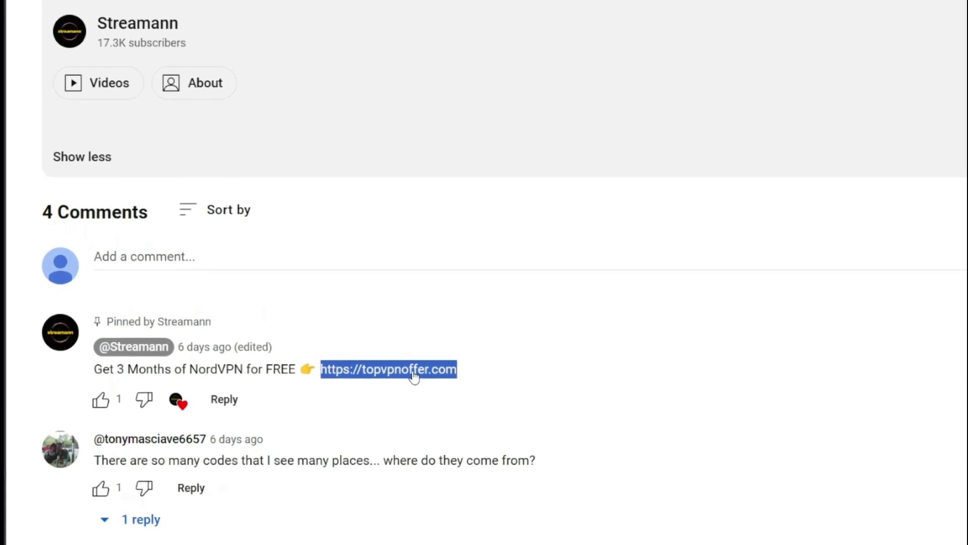
click(272, 398)
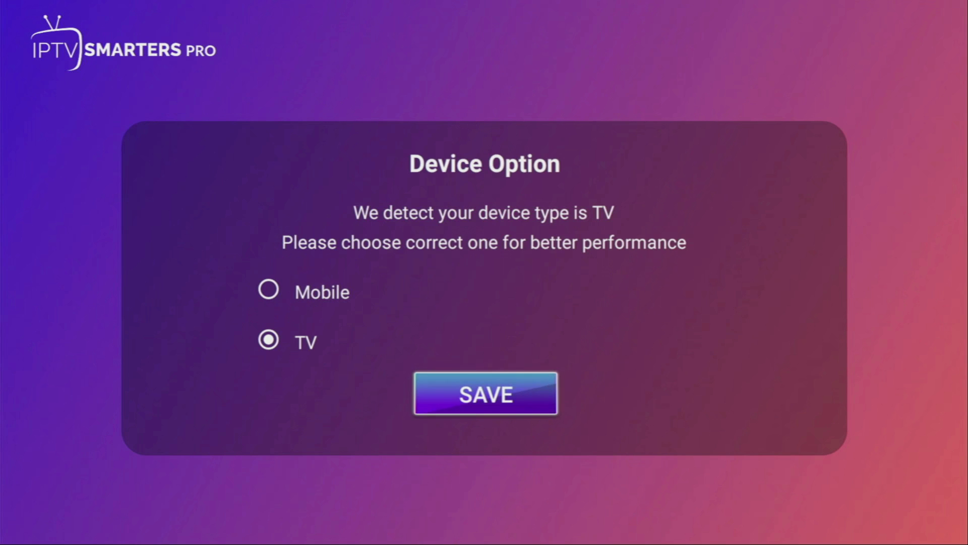
Step: Save TV as the IPTV Smarters Pro device type and accept the license agreement
key(Return)
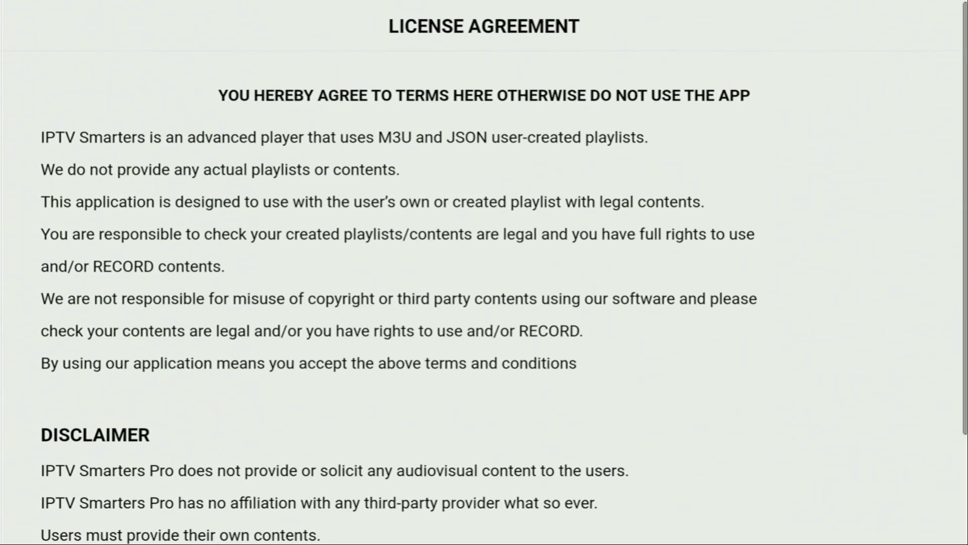
key(Down)
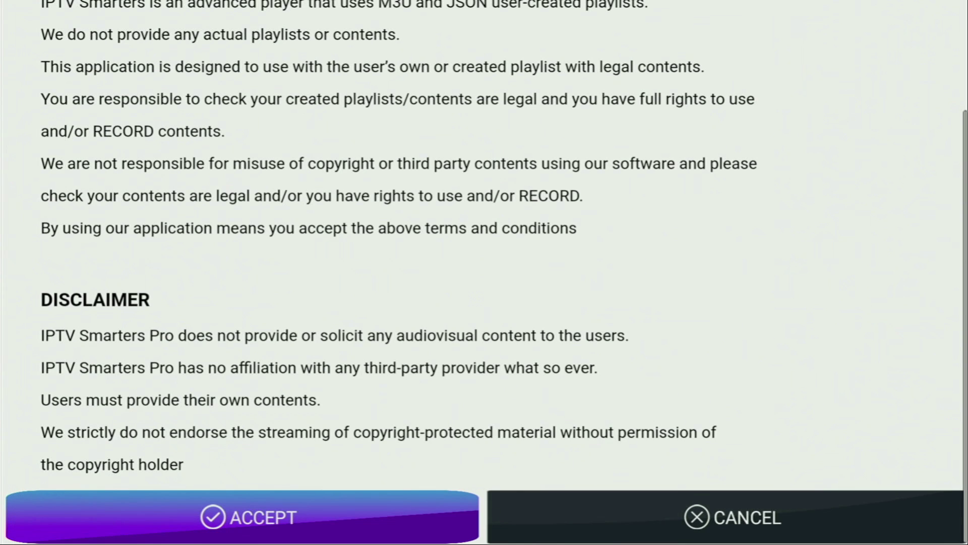
key(Return)
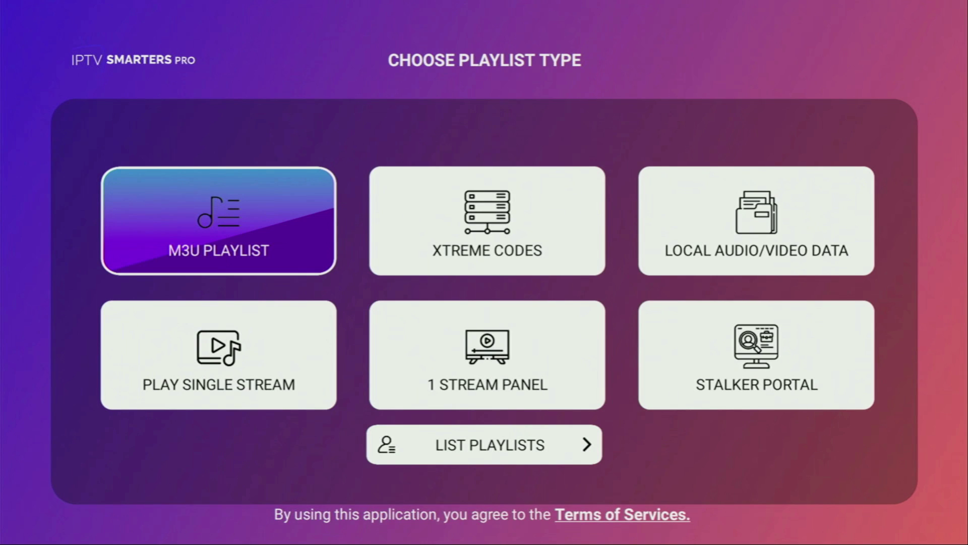
Step: Open the M3U Playlist form and set its playlist type to M3U URL
key(Right)
key(Left)
key(Return)
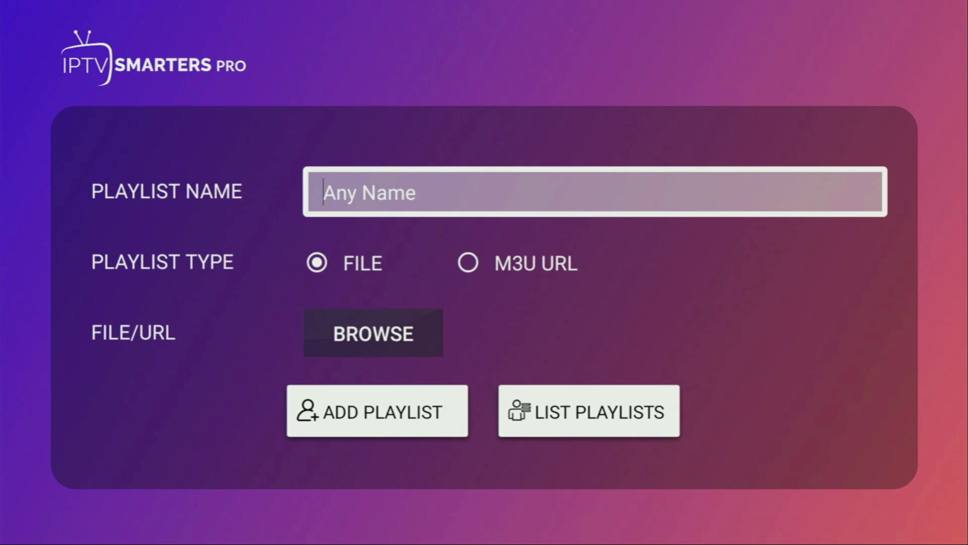
key(Down)
key(Right)
key(Return)
key(Down)
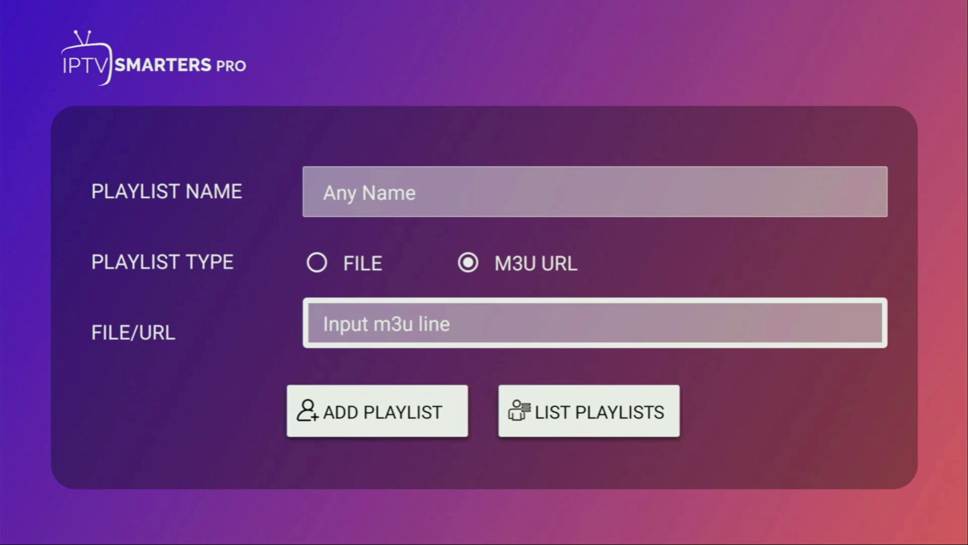
Step: Leave the M3U form for the saved playlists and return to the playlist type choices by adding a playlist
key(Down)
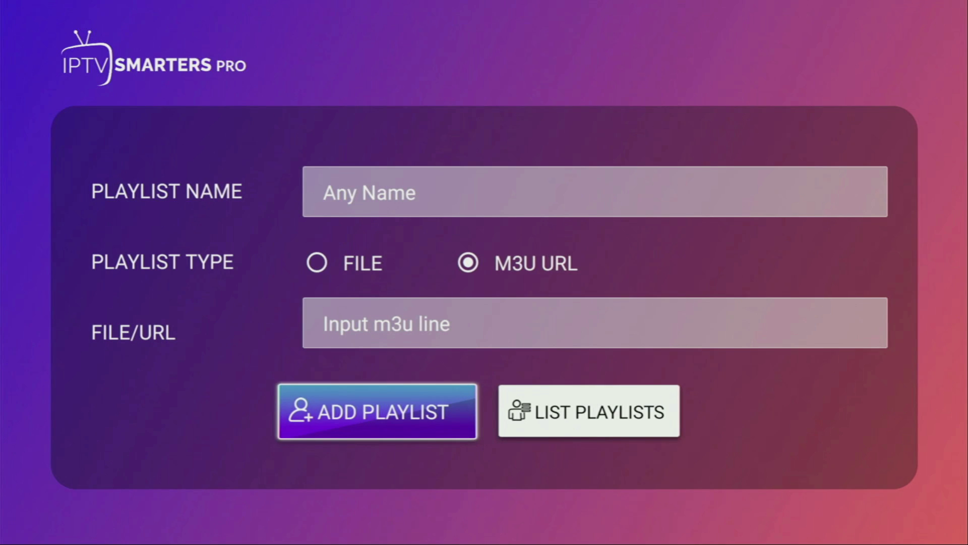
key(Right)
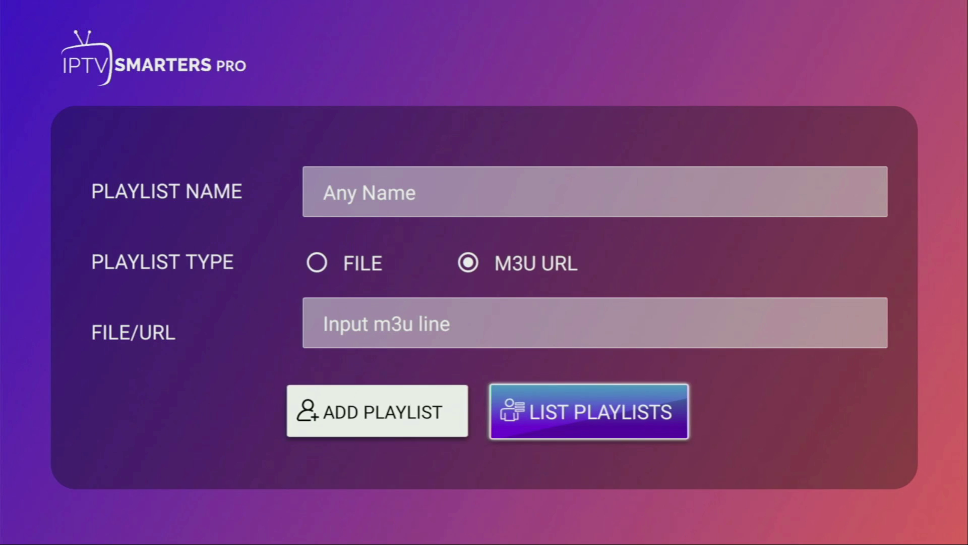
key(Return)
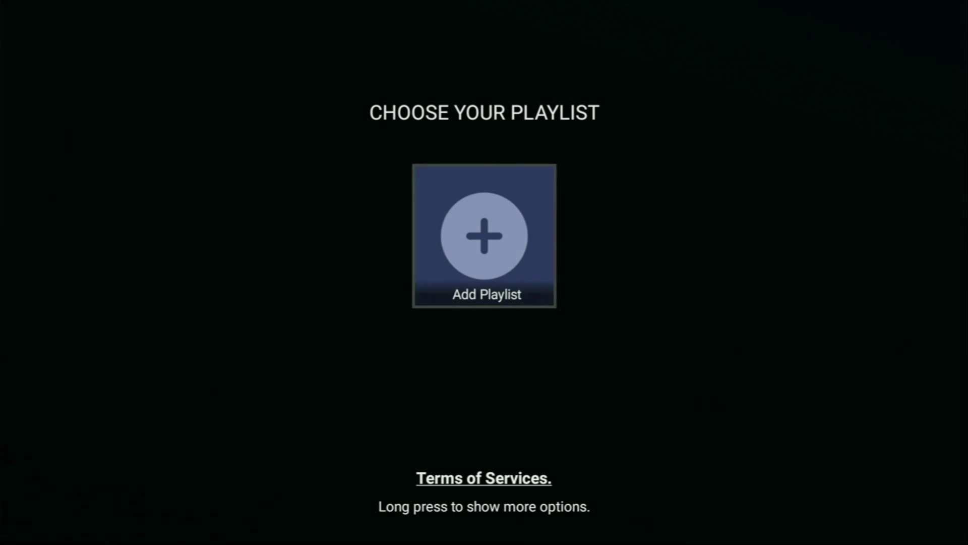
key(Return)
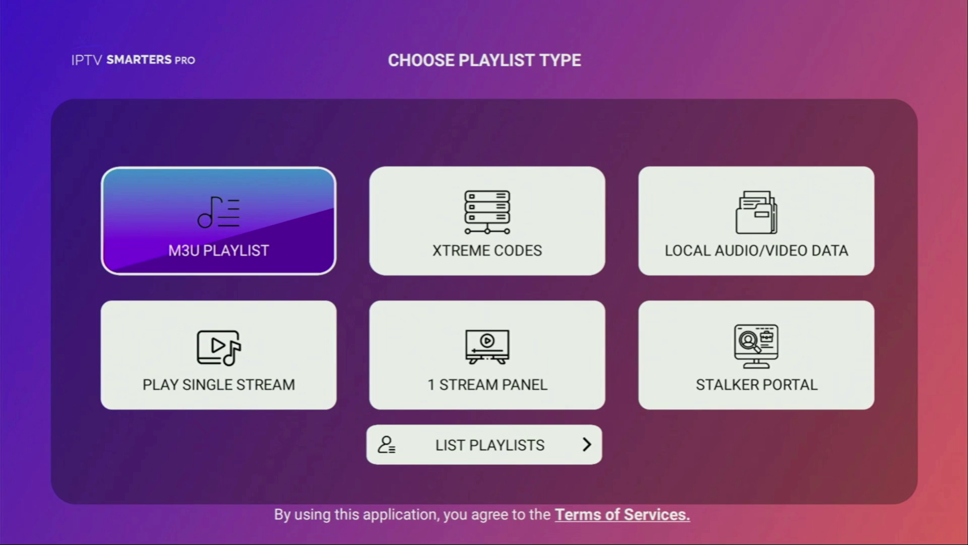
Step: Open the Xtreme Codes playlist form and examine its name, username, password and server URL fields
key(Right)
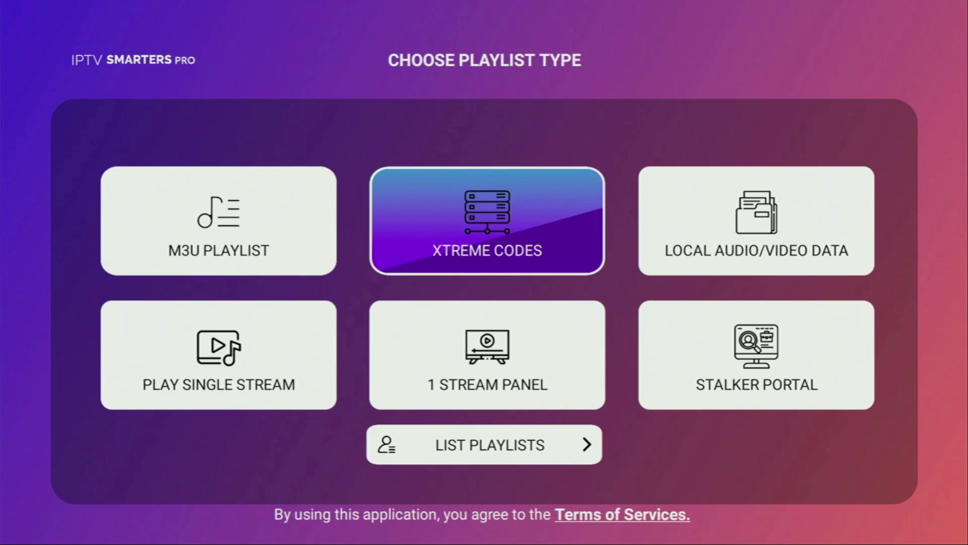
key(Return)
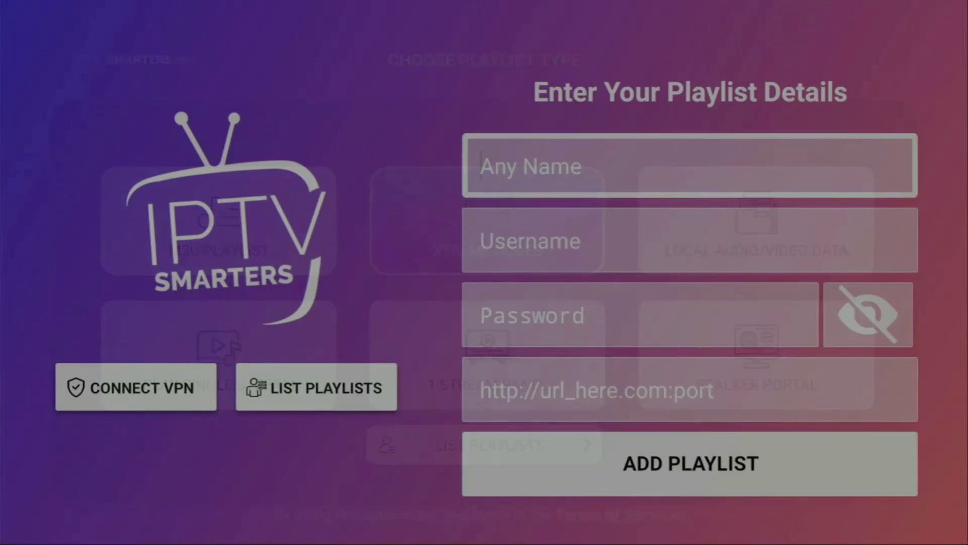
key(Down)
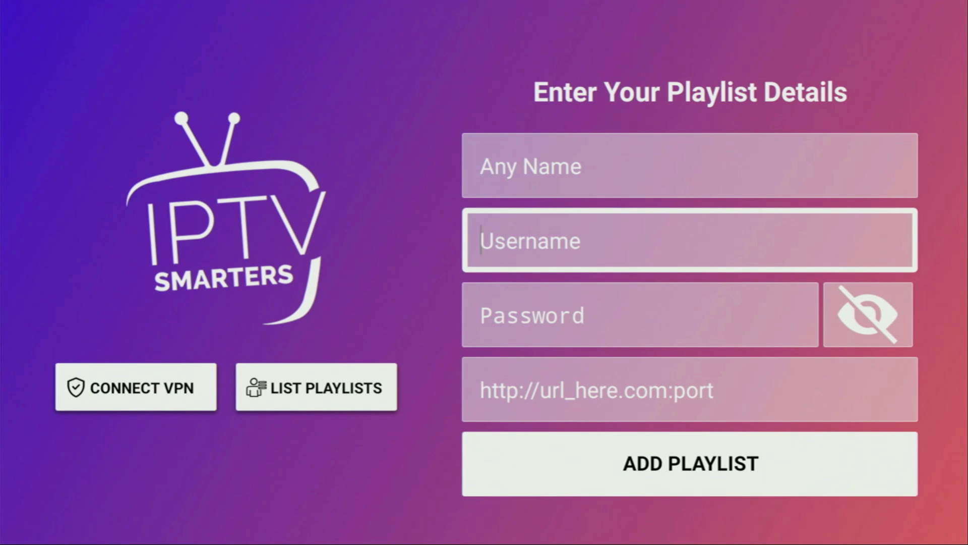
key(Down)
key(Down)
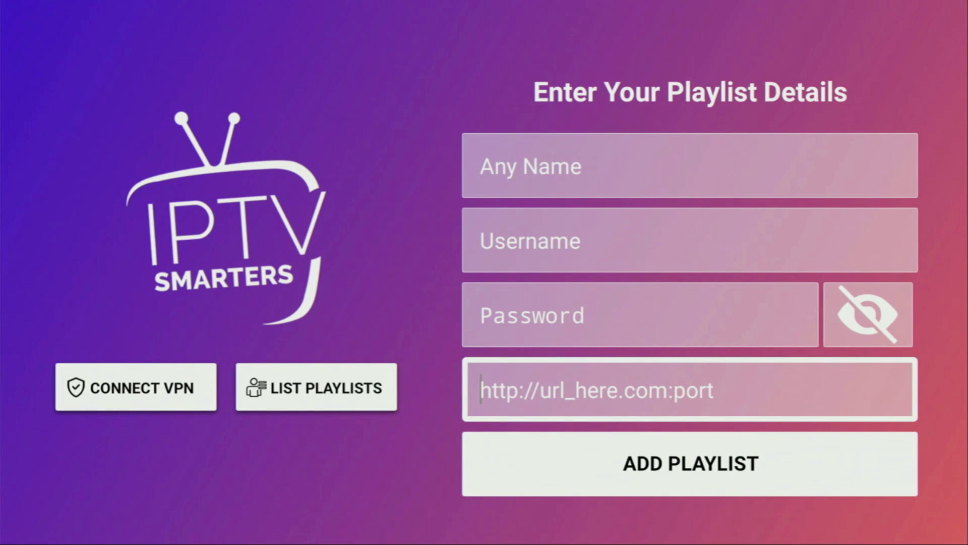
key(Down)
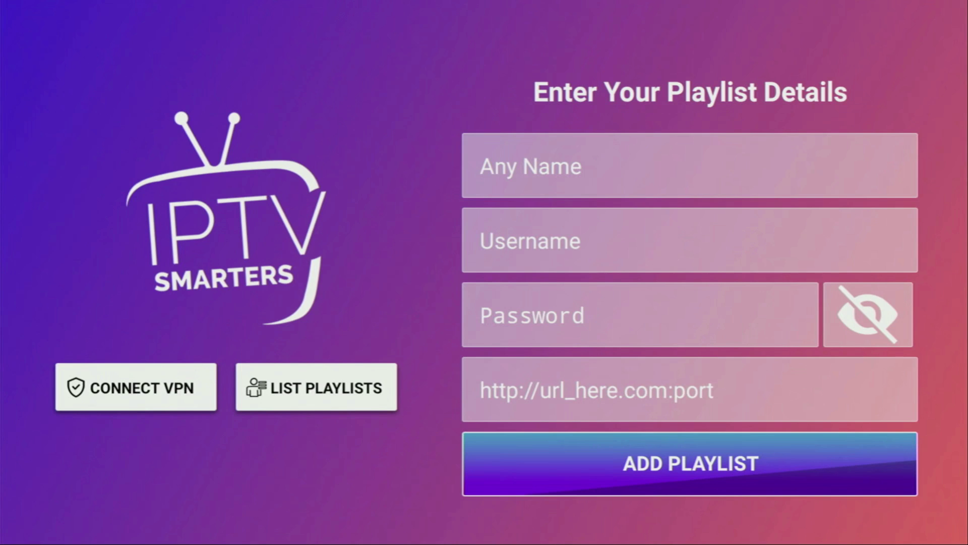